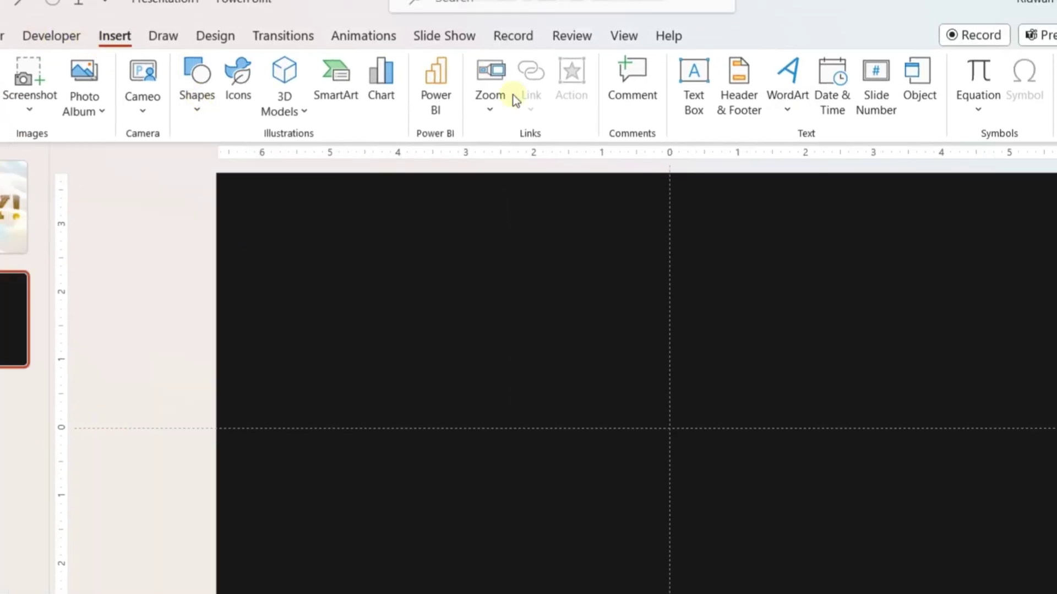
Draw a blue rounded square with subtler corners and Ctrl+Shift-copy it to the right.
{"action": "left_click", "coordinate": [197, 94]}
{"action": "left_click", "coordinate": [277, 166]}
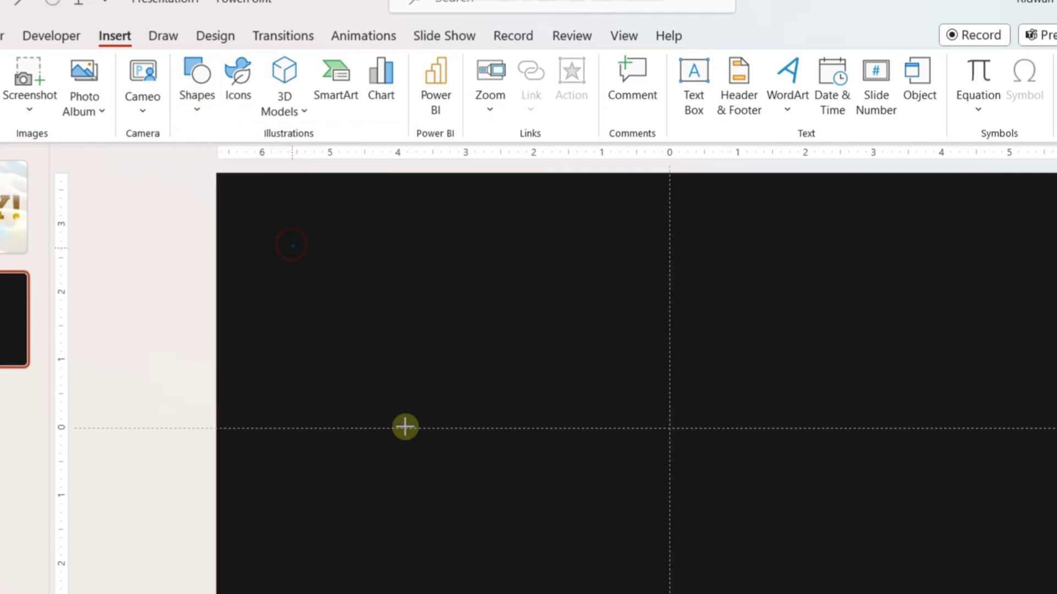
{"action": "left_click_drag", "start_coordinate": [405, 427], "coordinate": [578, 568]}
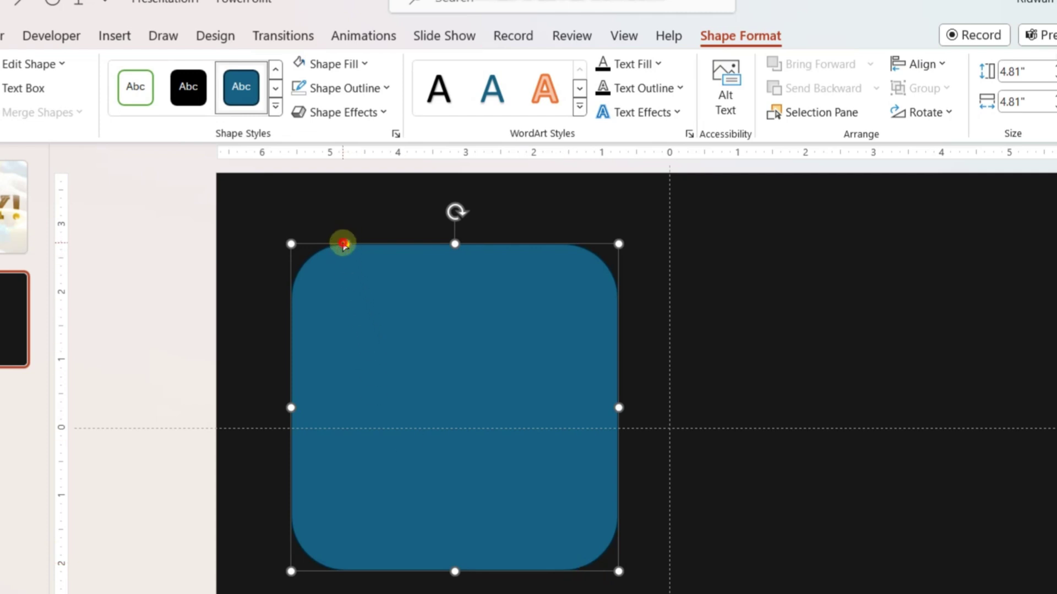
{"action": "left_click_drag", "start_coordinate": [343, 243], "coordinate": [318, 246]}
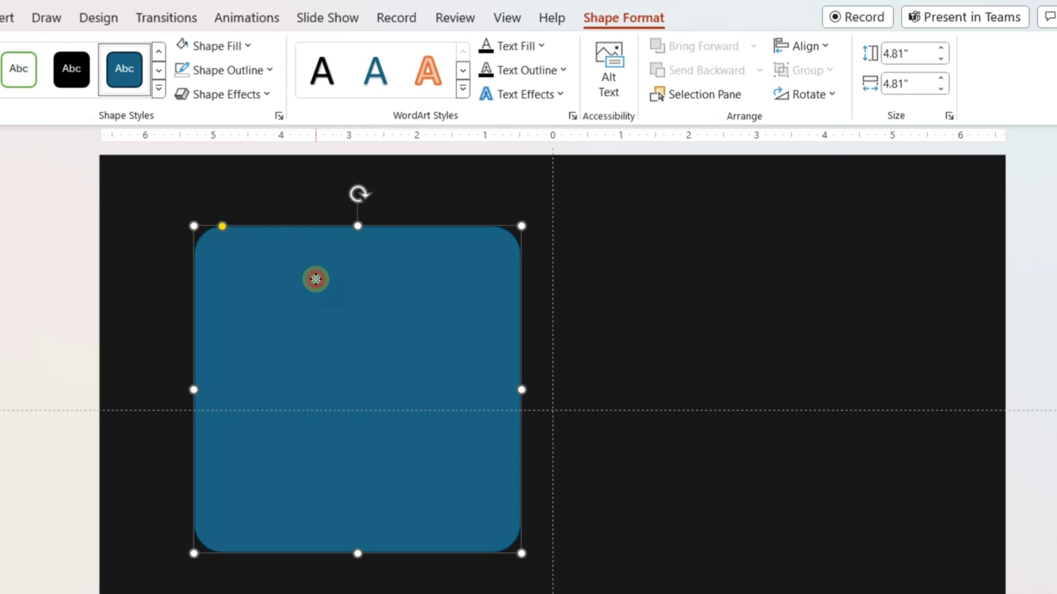
{"action": "left_click_drag", "start_coordinate": [315, 279], "coordinate": [743, 433]}
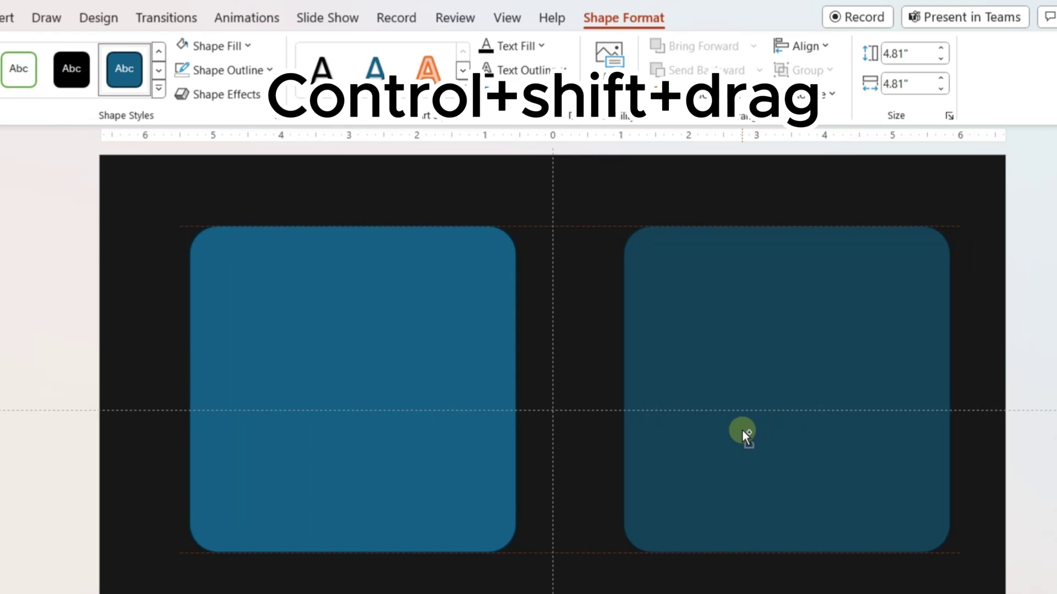
{"action": "left_click_drag", "start_coordinate": [742, 429], "coordinate": [706, 429]}
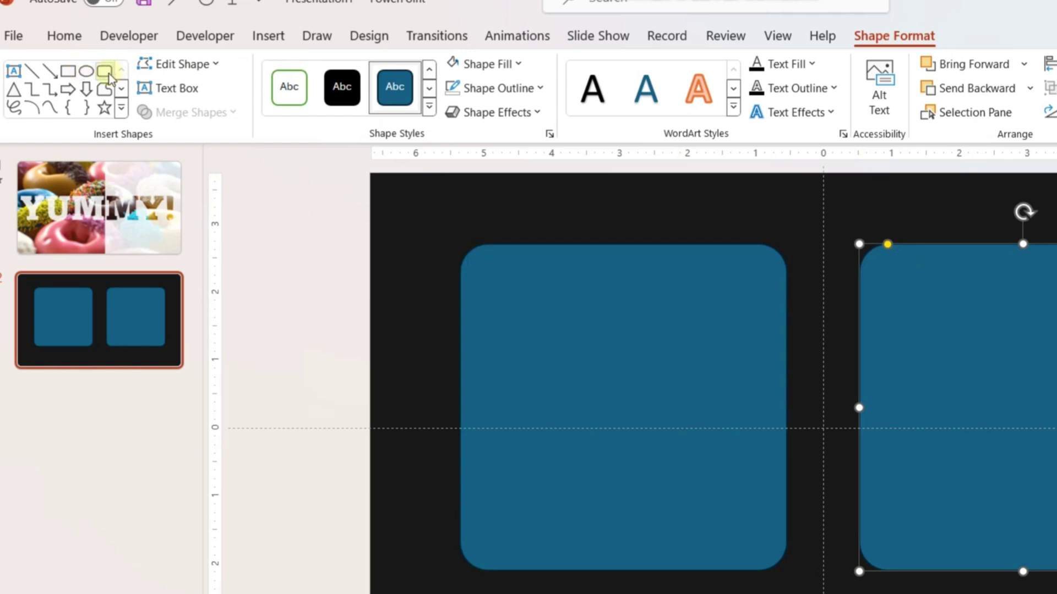
Draw a wide bar under both squares, align its ends with them, and round it into a pill.
{"action": "left_click", "coordinate": [108, 73]}
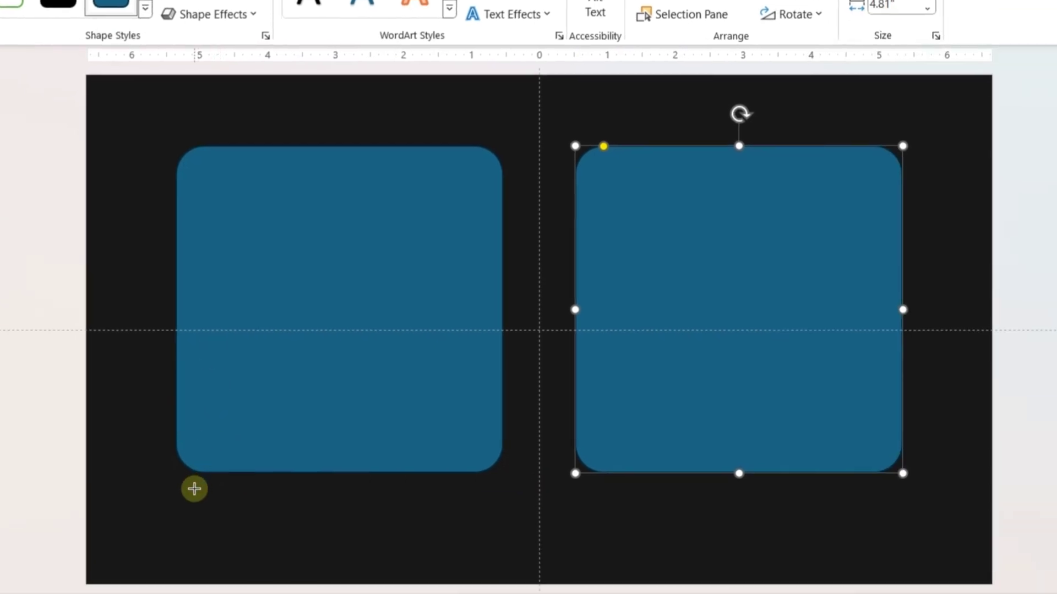
{"action": "mouse_move", "coordinate": [195, 489]}
{"action": "left_mouse_down"}
{"action": "mouse_move", "coordinate": [911, 512]}
{"action": "mouse_move", "coordinate": [902, 539]}
{"action": "left_mouse_up"}
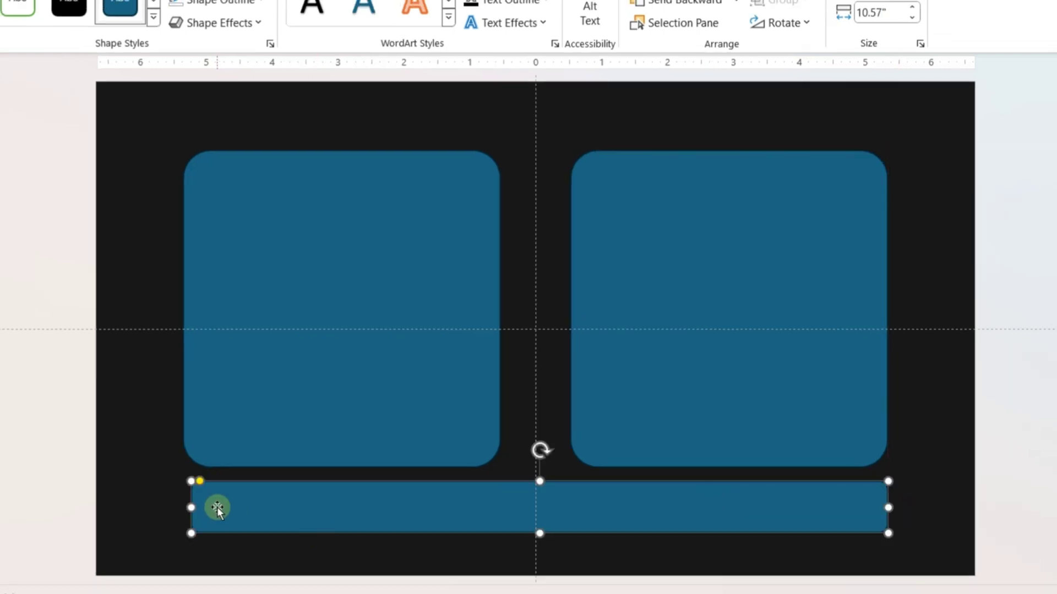
{"action": "left_click_drag", "start_coordinate": [190, 506], "coordinate": [183, 506]}
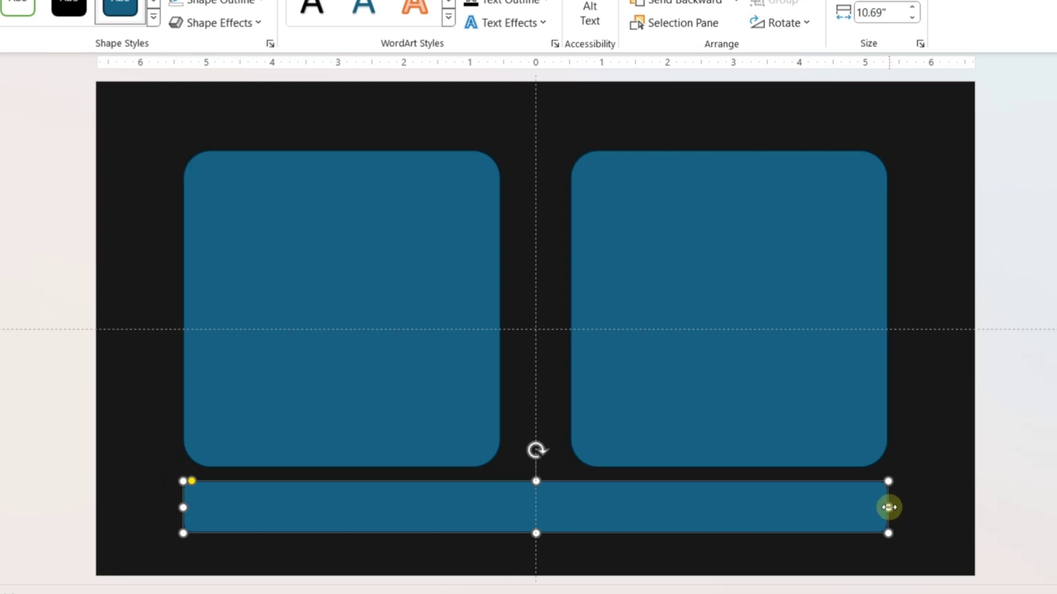
{"action": "mouse_move", "coordinate": [889, 507]}
{"action": "left_mouse_down"}
{"action": "mouse_move", "coordinate": [876, 509]}
{"action": "mouse_move", "coordinate": [888, 507]}
{"action": "left_mouse_up"}
{"action": "left_click_drag", "start_coordinate": [193, 485], "coordinate": [258, 500]}
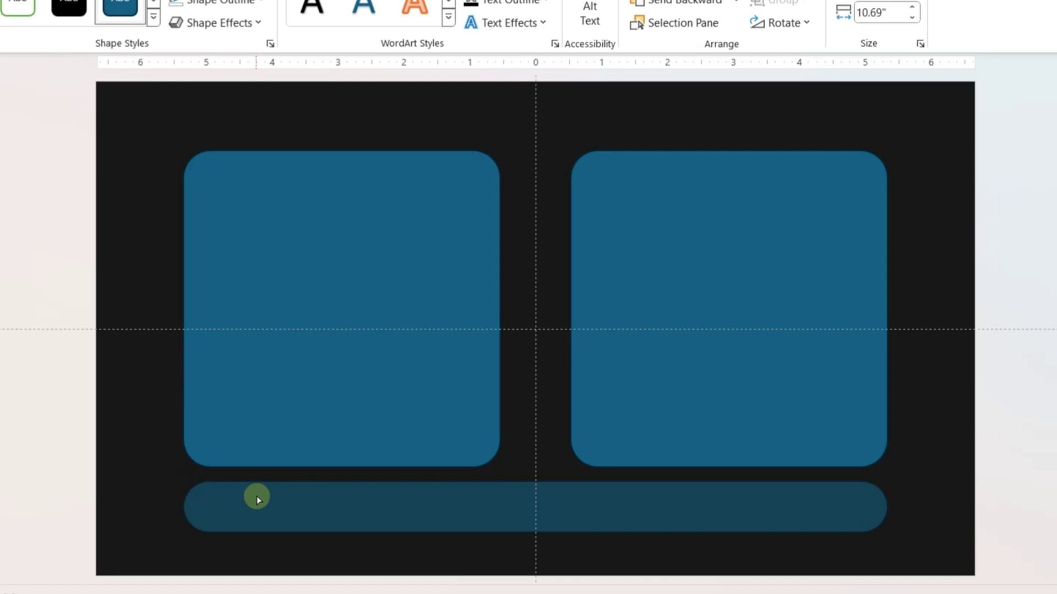
{"action": "left_click_drag", "start_coordinate": [356, 530], "coordinate": [356, 529]}
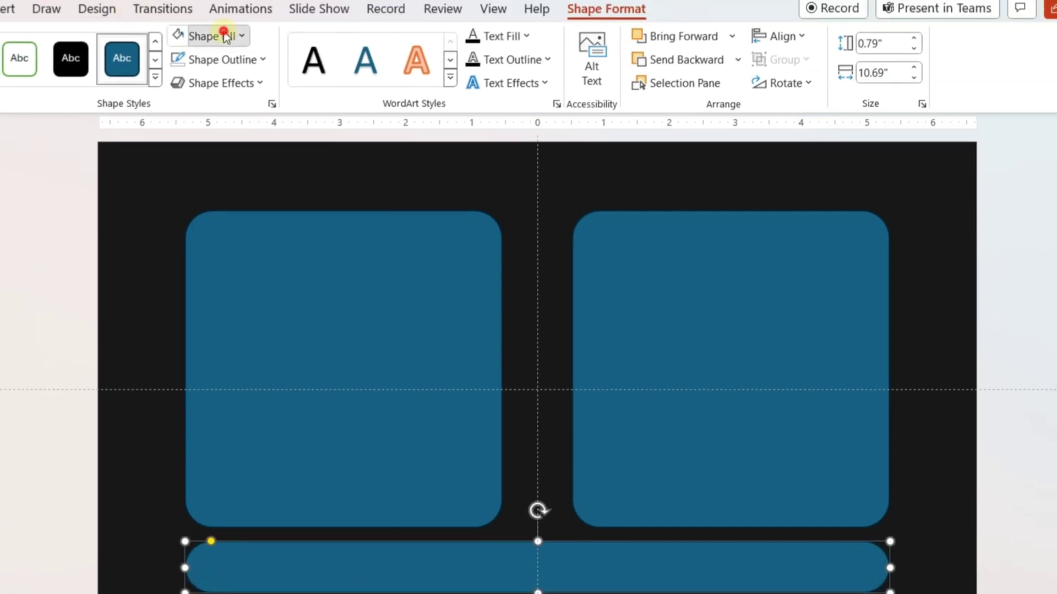
Give the bottom bar a mid-grey fill with no outline.
{"action": "left_click", "coordinate": [226, 36]}
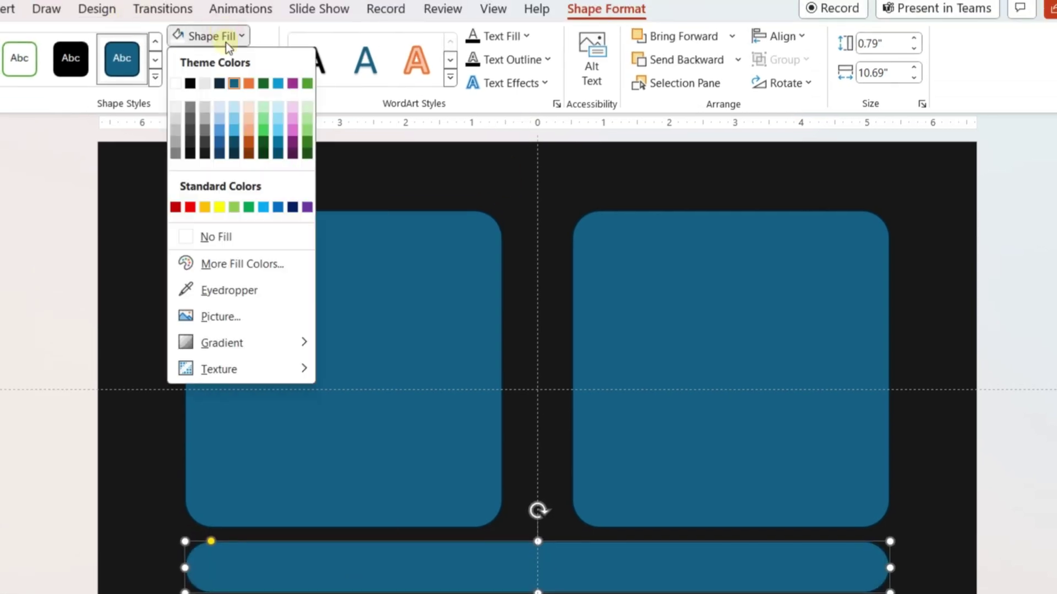
{"action": "left_click", "coordinate": [206, 145]}
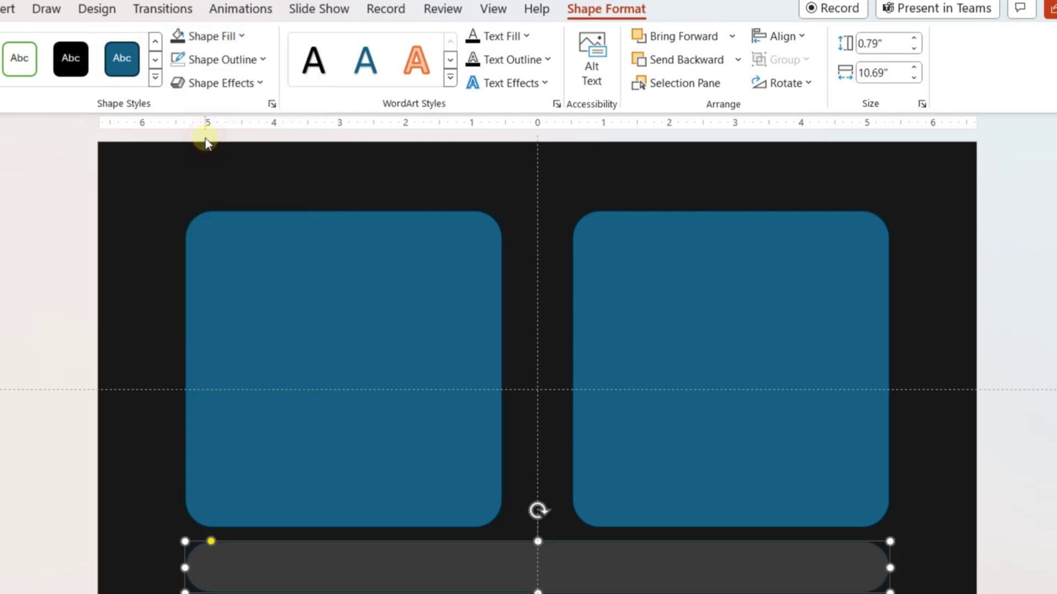
{"action": "left_click", "coordinate": [231, 59]}
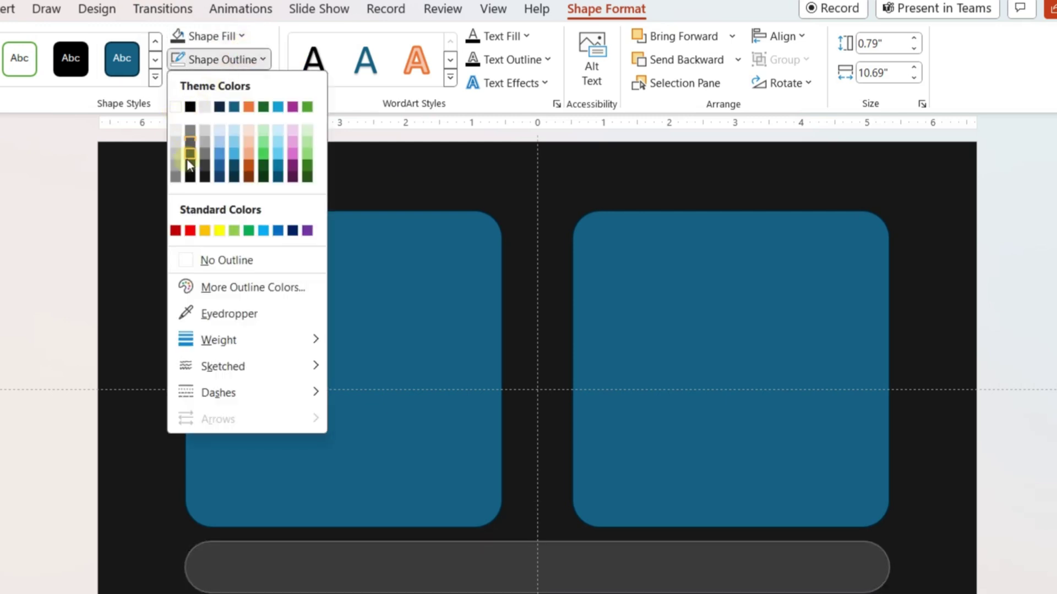
{"action": "left_click", "coordinate": [213, 260]}
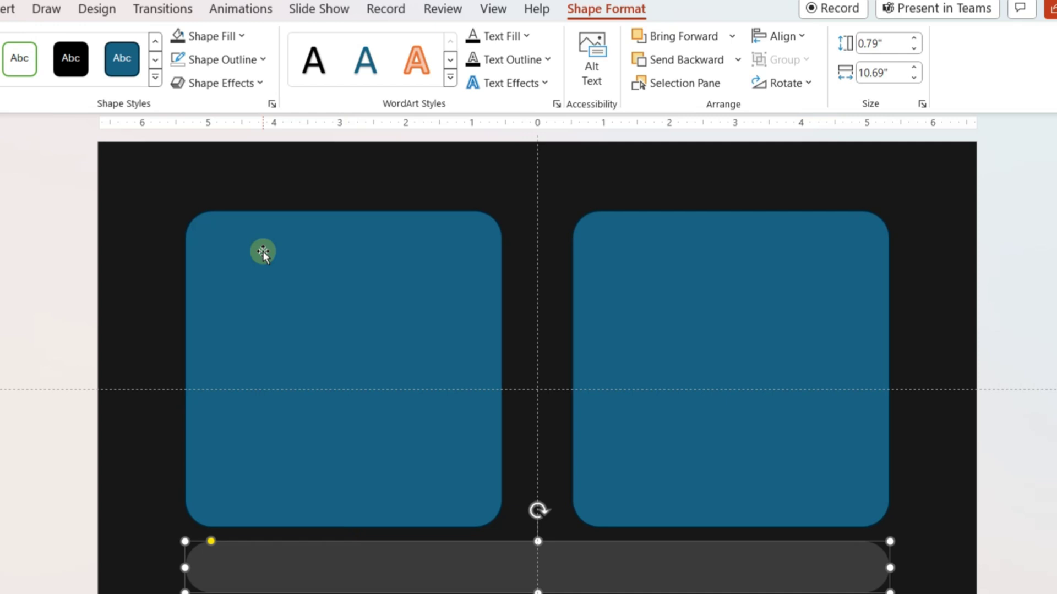
{"action": "left_click", "coordinate": [217, 36]}
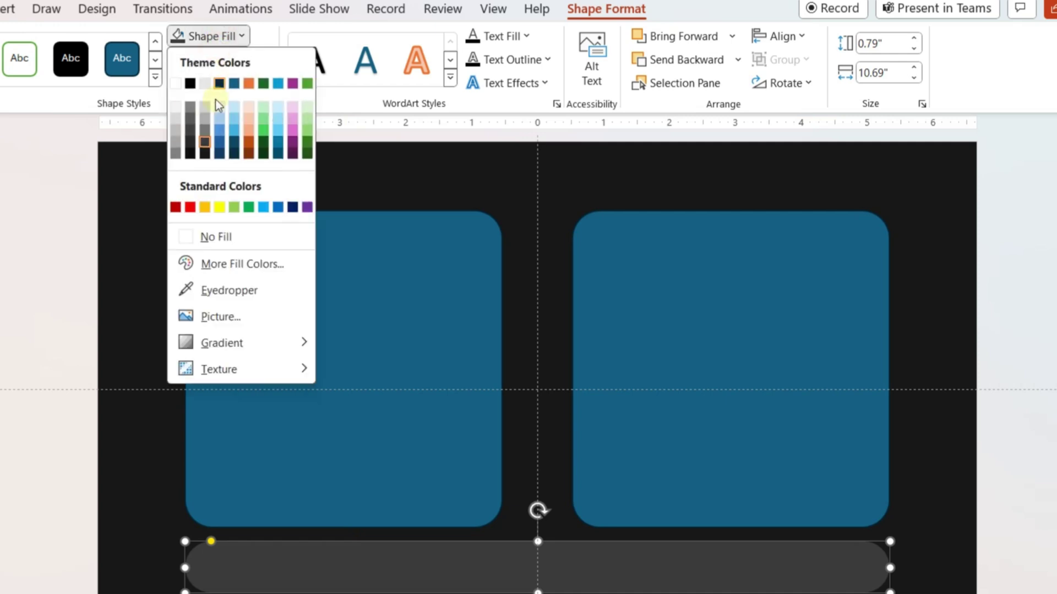
{"action": "left_click", "coordinate": [205, 139]}
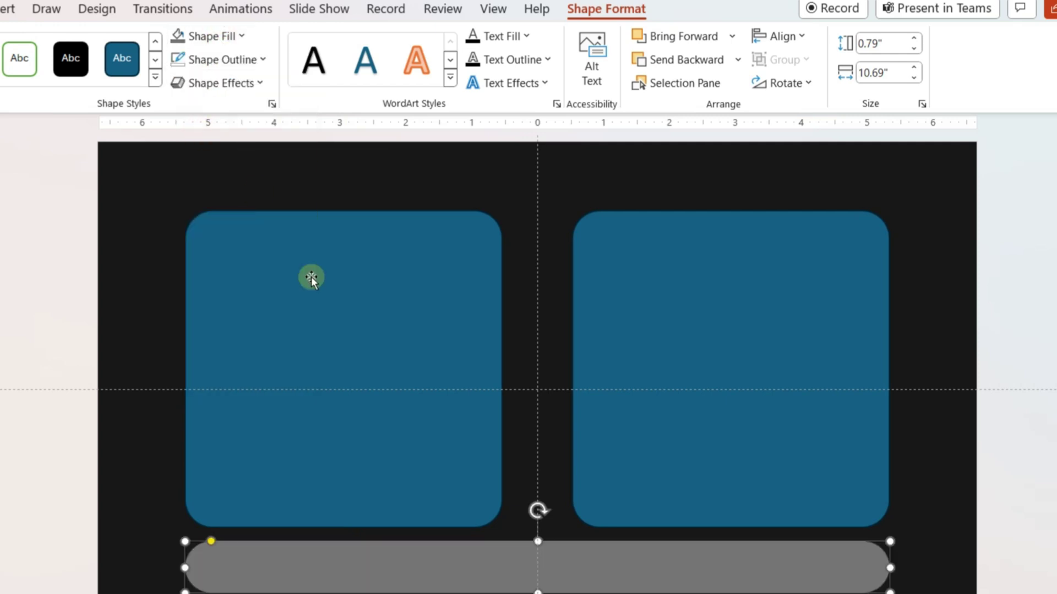
{"action": "left_click", "coordinate": [523, 406]}
Fill both rounded squares dark grey.
{"action": "left_click", "coordinate": [359, 253]}
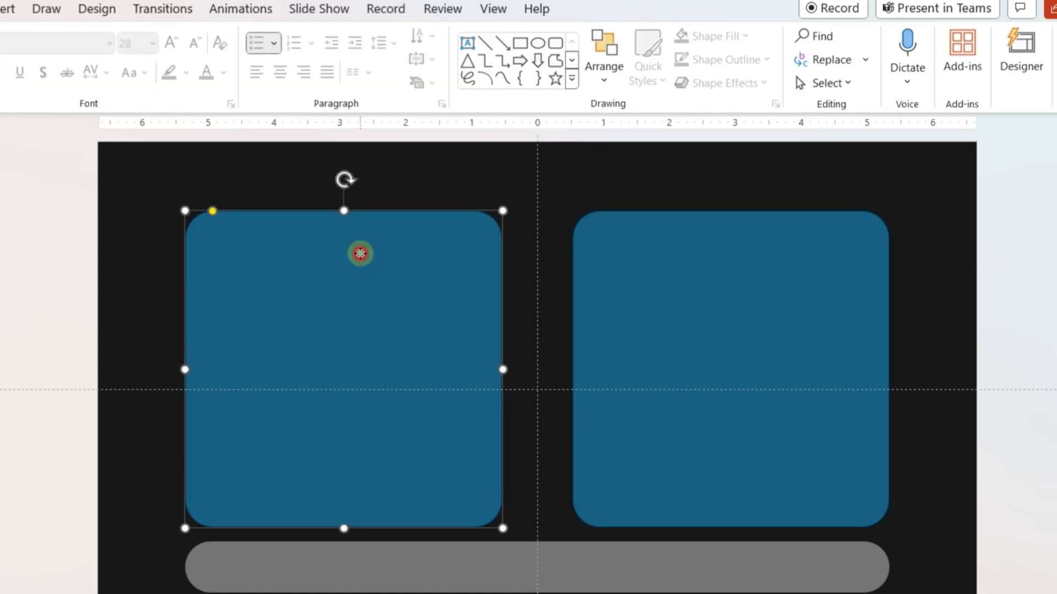
{"action": "left_click", "coordinate": [197, 39]}
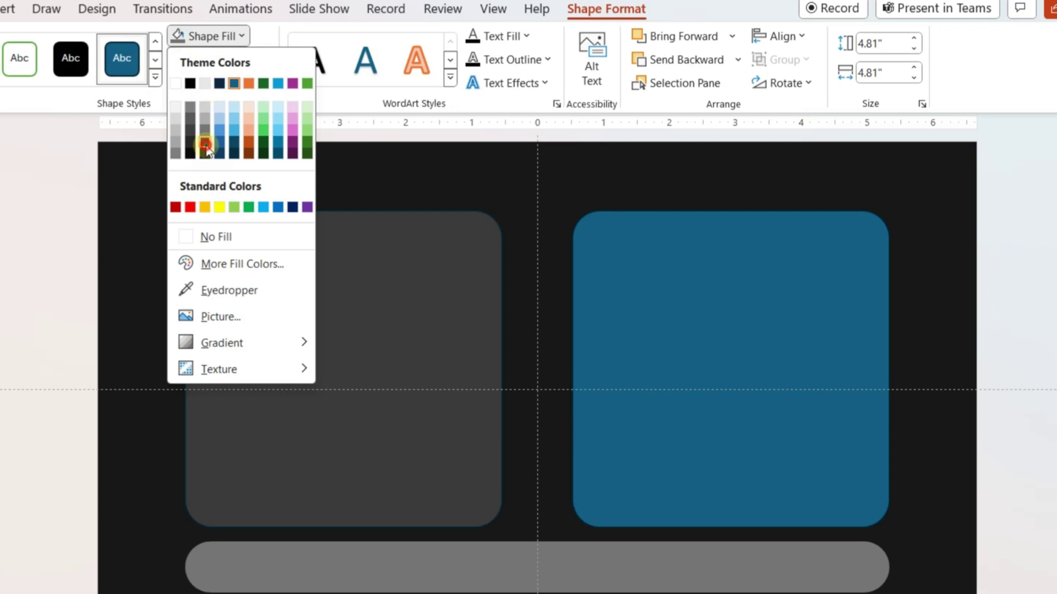
{"action": "left_click", "coordinate": [208, 148]}
{"action": "left_click", "coordinate": [710, 276]}
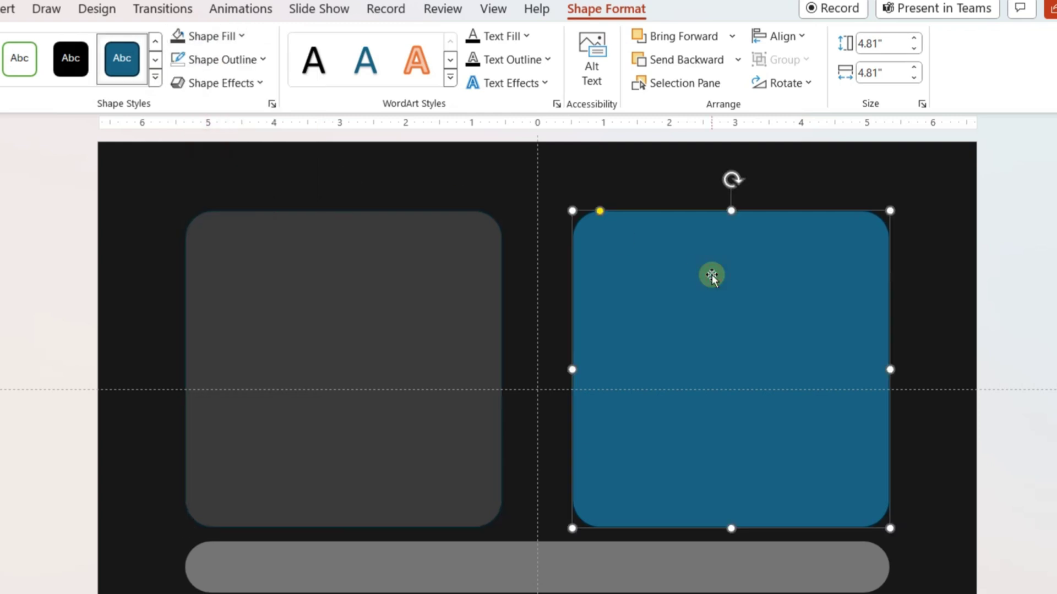
{"action": "left_click", "coordinate": [177, 38]}
{"action": "left_click", "coordinate": [210, 59]}
{"action": "left_click", "coordinate": [208, 259]}
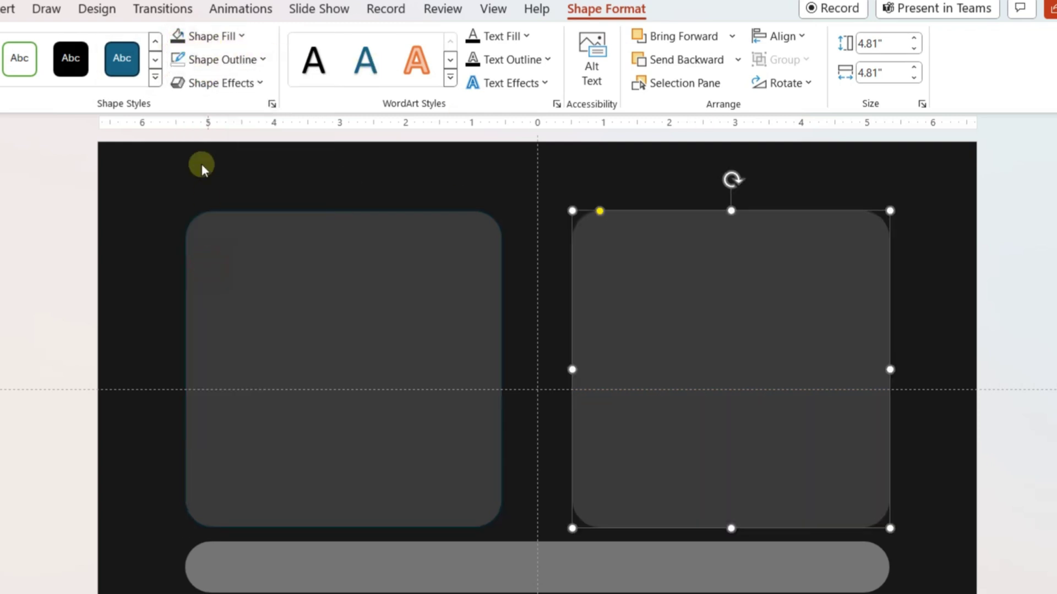
Remove the outlines from both dark grey squares.
{"action": "left_click", "coordinate": [221, 61]}
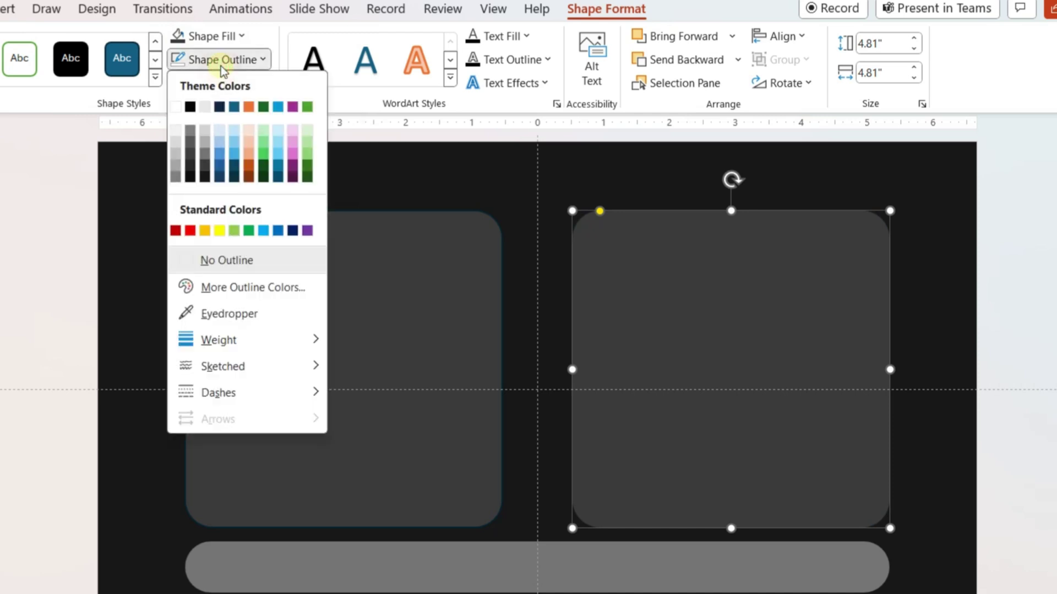
{"action": "left_click", "coordinate": [222, 70]}
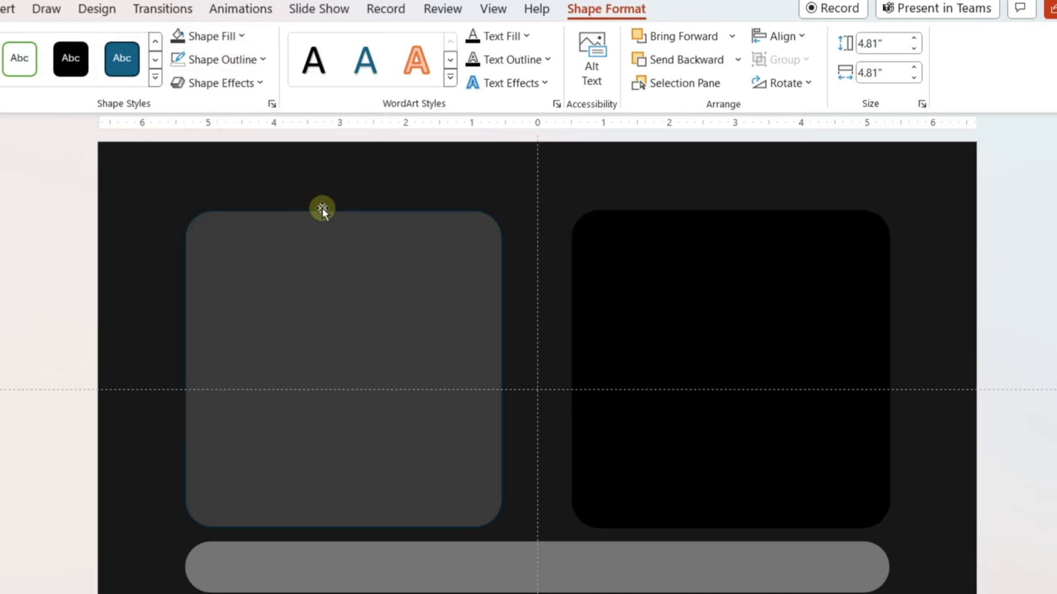
{"action": "left_click", "coordinate": [228, 59]}
{"action": "left_click", "coordinate": [197, 260]}
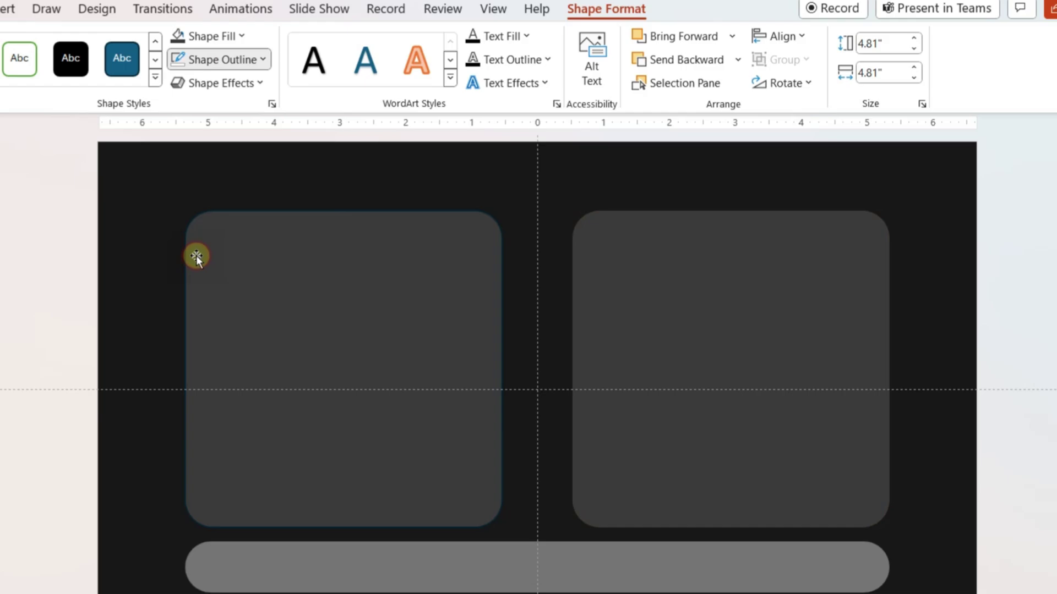
{"action": "left_click", "coordinate": [572, 306]}
{"action": "left_click", "coordinate": [313, 239]}
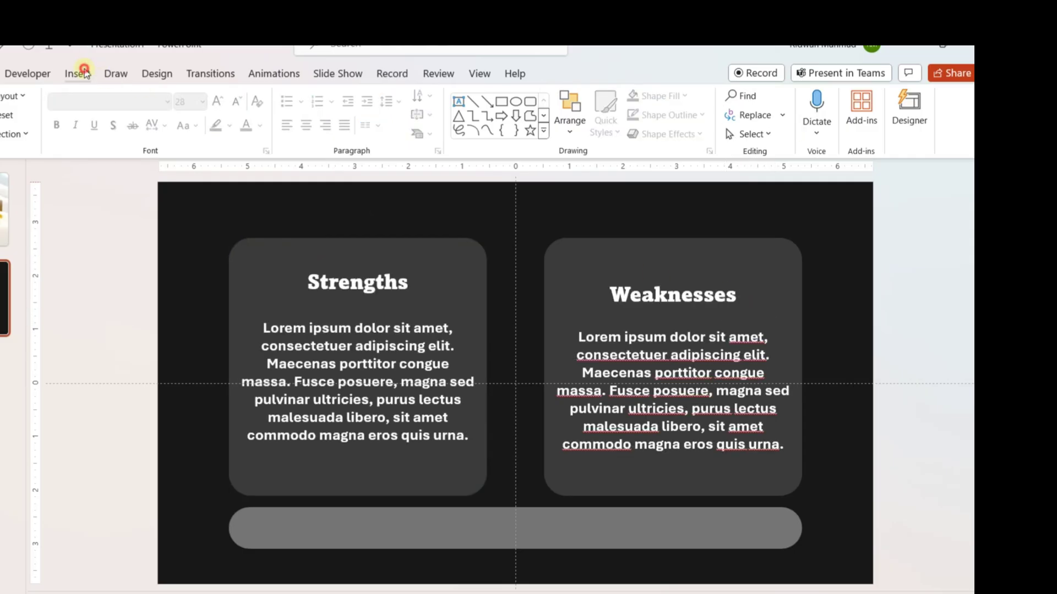
Draw a small circle on the left of the grey bar and fill it gold yellow.
{"action": "left_click", "coordinate": [82, 74]}
{"action": "left_click", "coordinate": [143, 113]}
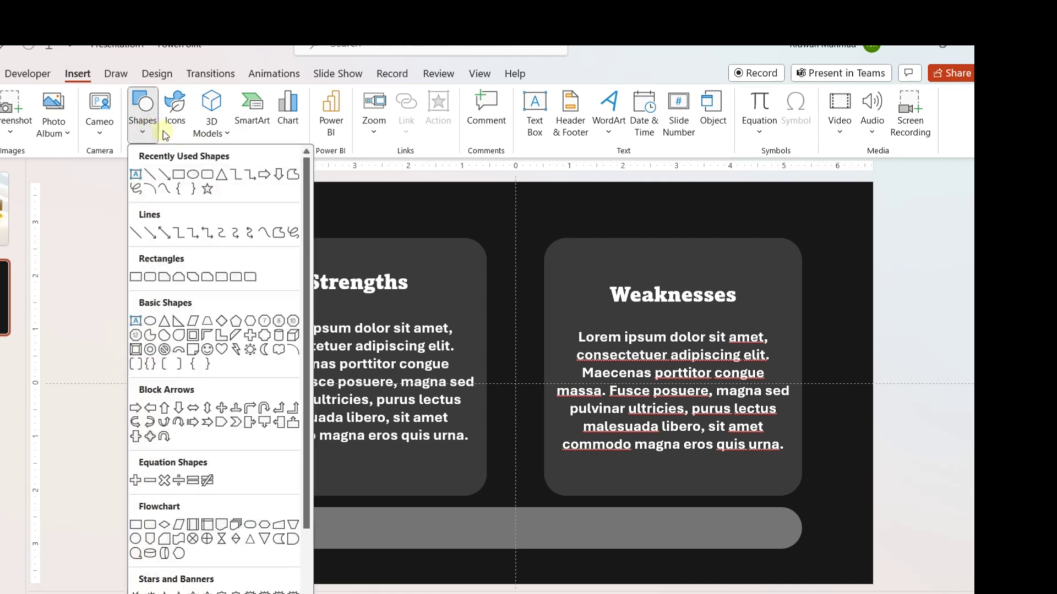
{"action": "left_click", "coordinate": [192, 175]}
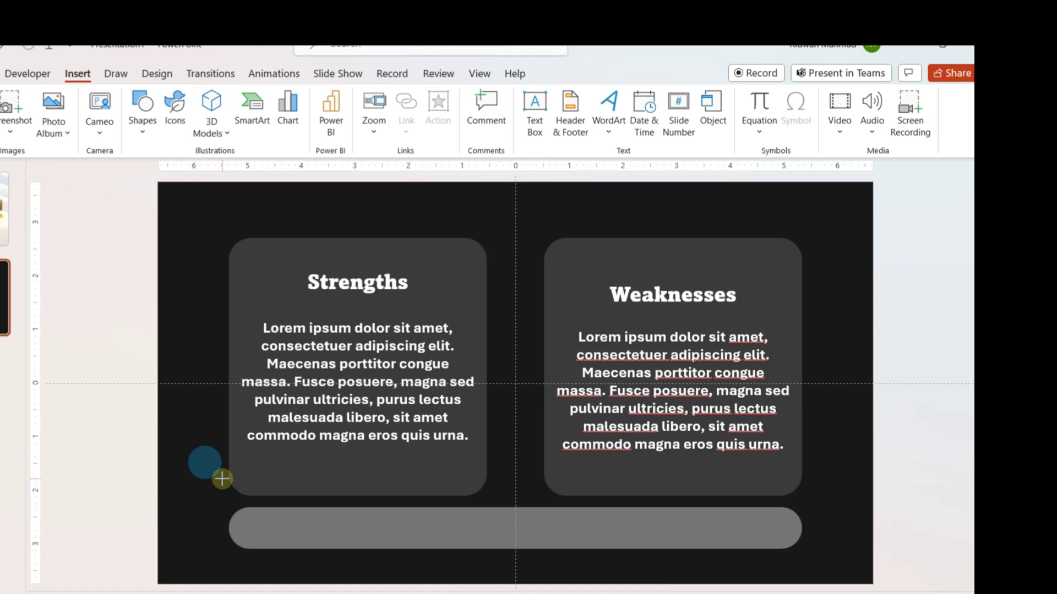
{"action": "left_click_drag", "start_coordinate": [209, 455], "coordinate": [365, 527]}
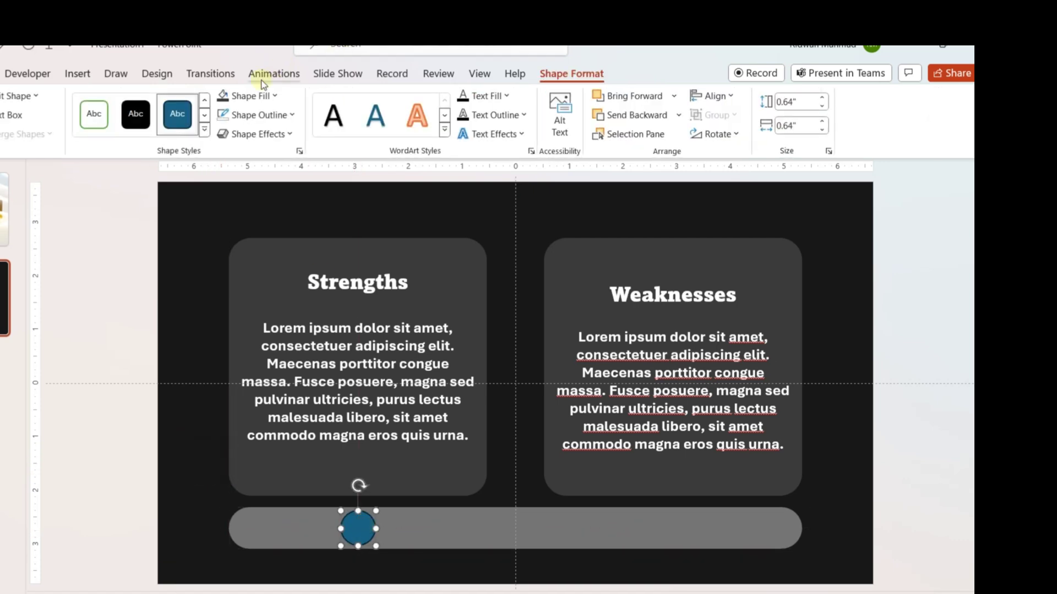
{"action": "left_click", "coordinate": [247, 95]}
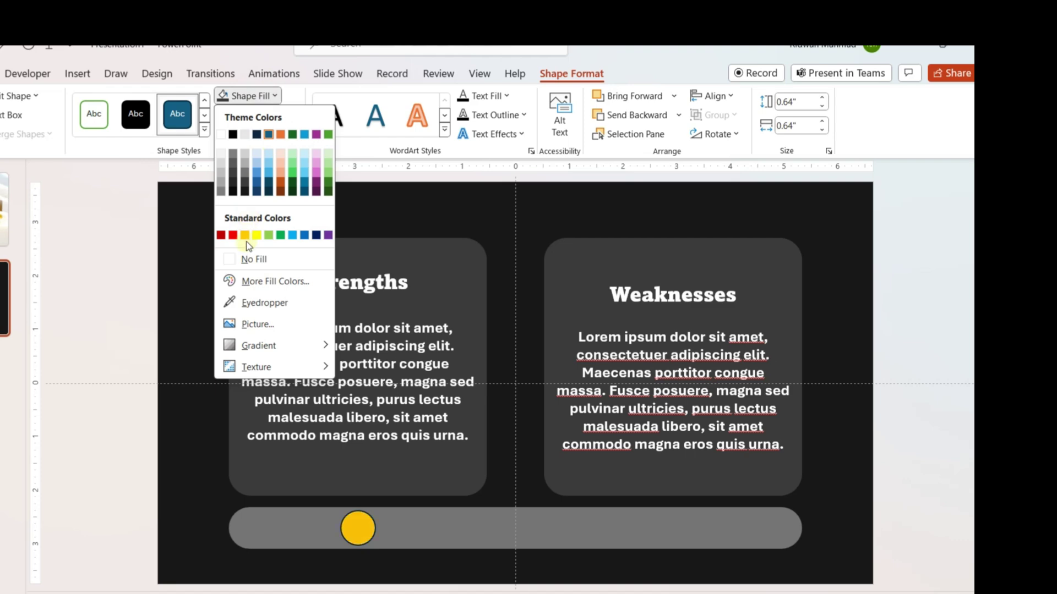
{"action": "left_click", "coordinate": [246, 235]}
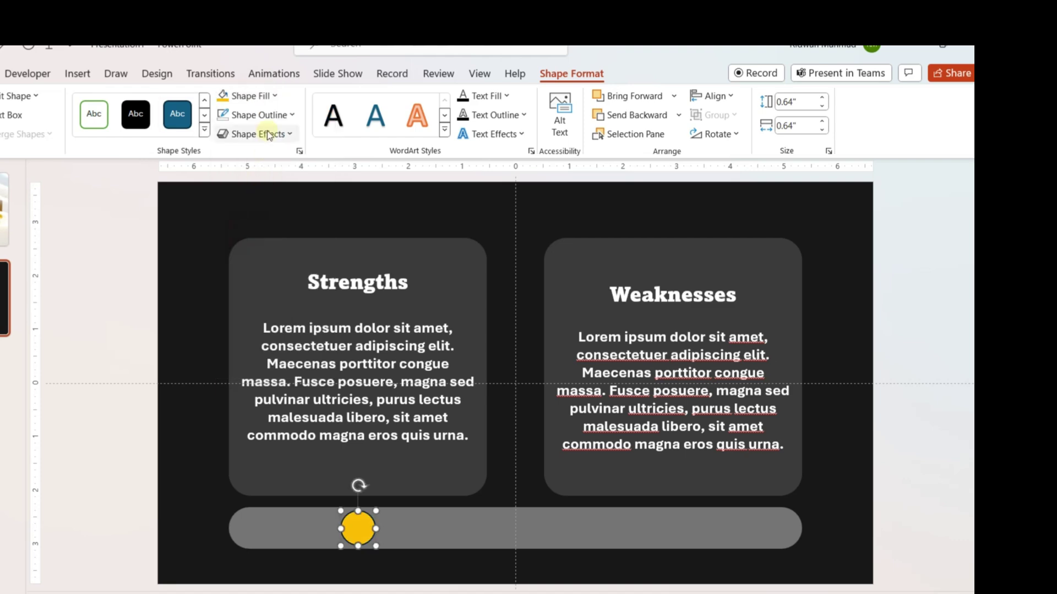
Remove the yellow circle's outline and fill the Strengths box green.
{"action": "left_click", "coordinate": [258, 115]}
{"action": "left_click", "coordinate": [268, 279]}
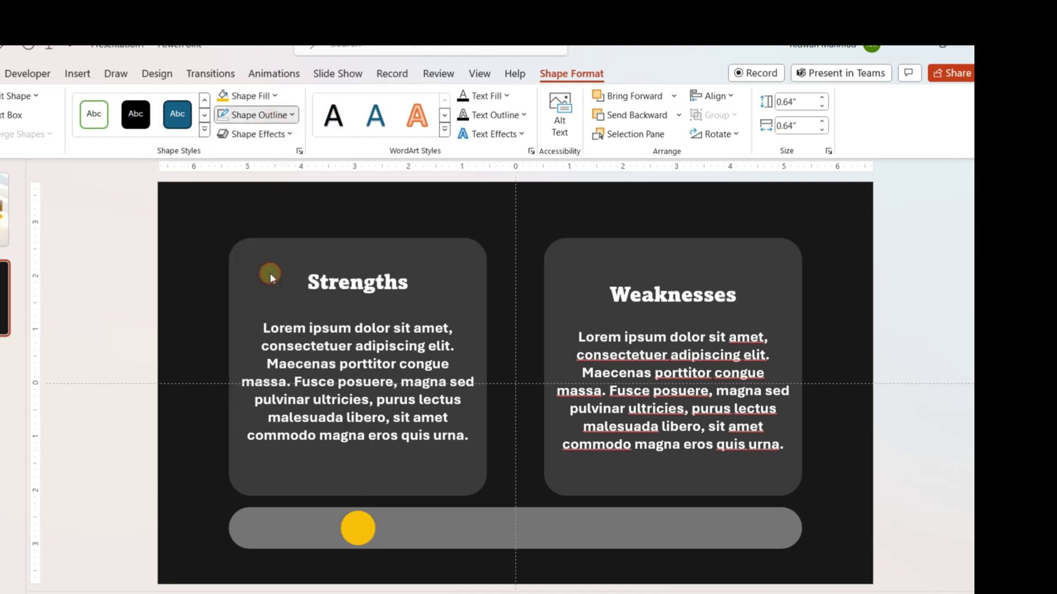
{"action": "left_click", "coordinate": [443, 269]}
{"action": "left_click", "coordinate": [434, 243]}
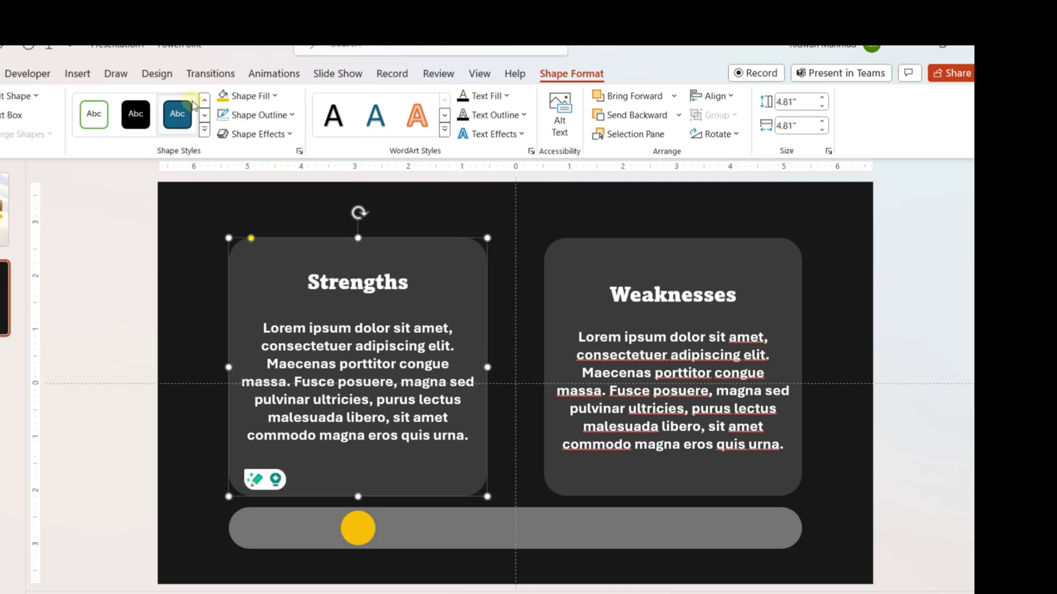
{"action": "left_click", "coordinate": [261, 97]}
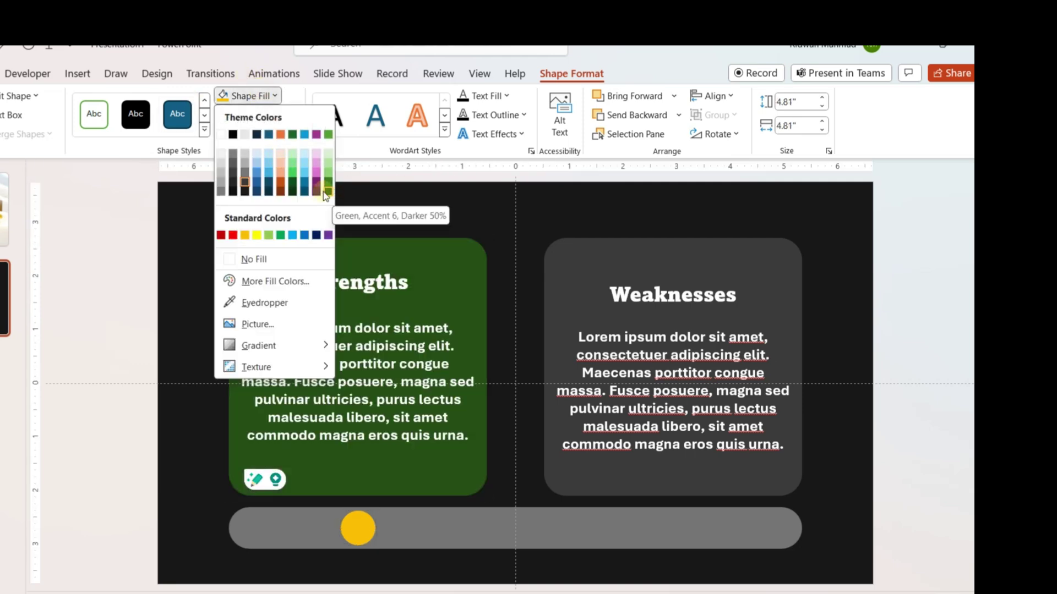
{"action": "left_click", "coordinate": [282, 236]}
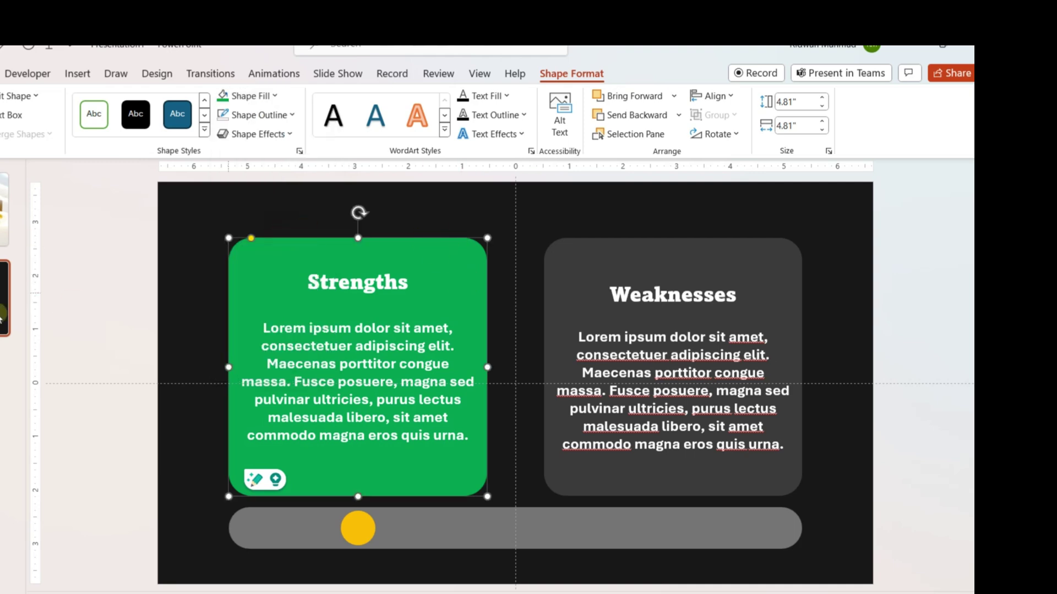
Make the Weaknesses heading and paragraph text black.
{"action": "left_click", "coordinate": [773, 364]}
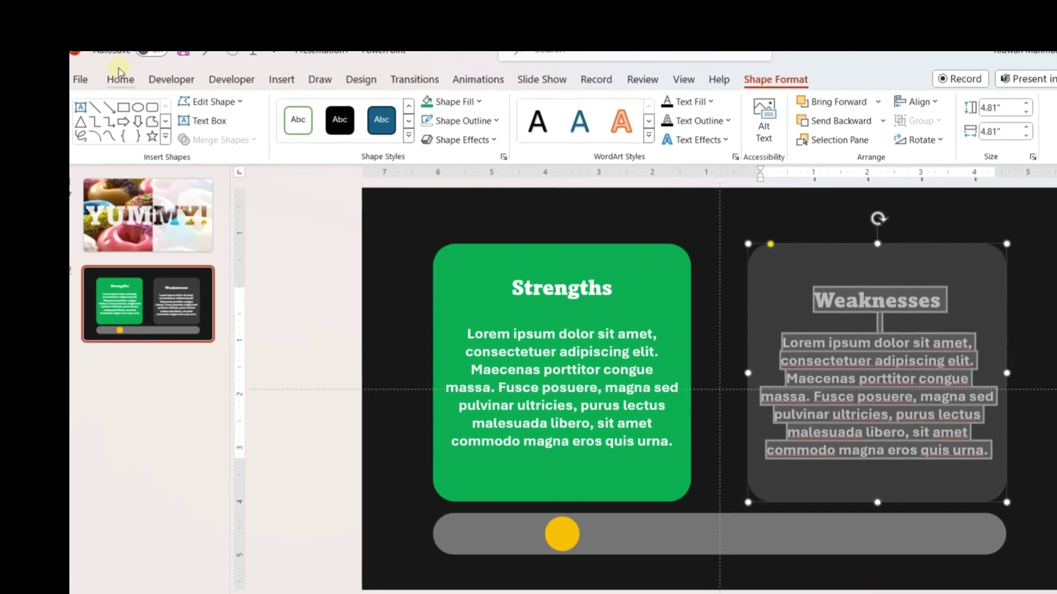
{"action": "left_click", "coordinate": [120, 77]}
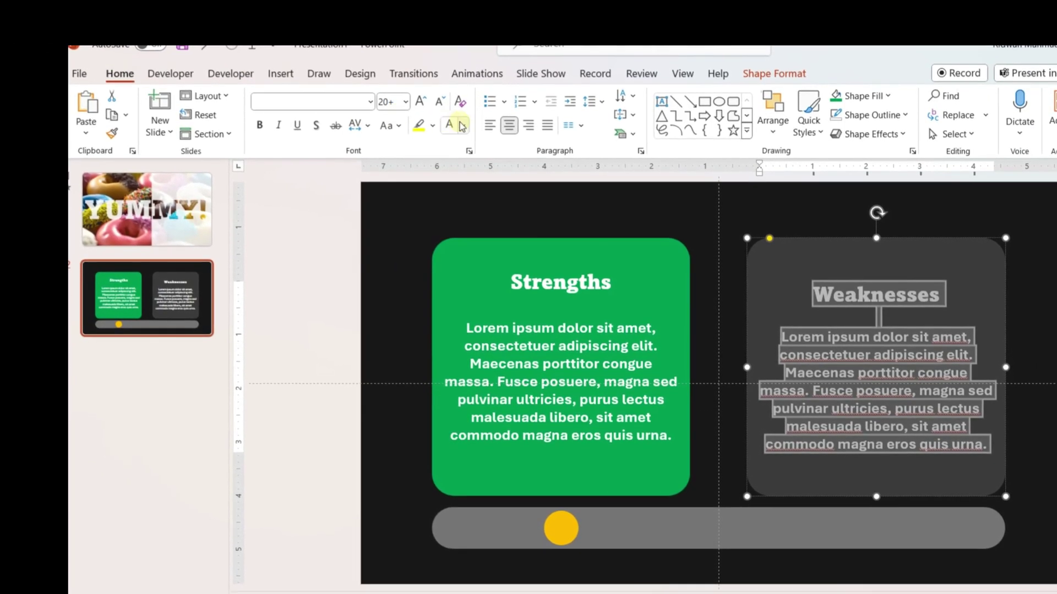
{"action": "left_click", "coordinate": [463, 131]}
{"action": "left_click", "coordinate": [459, 164]}
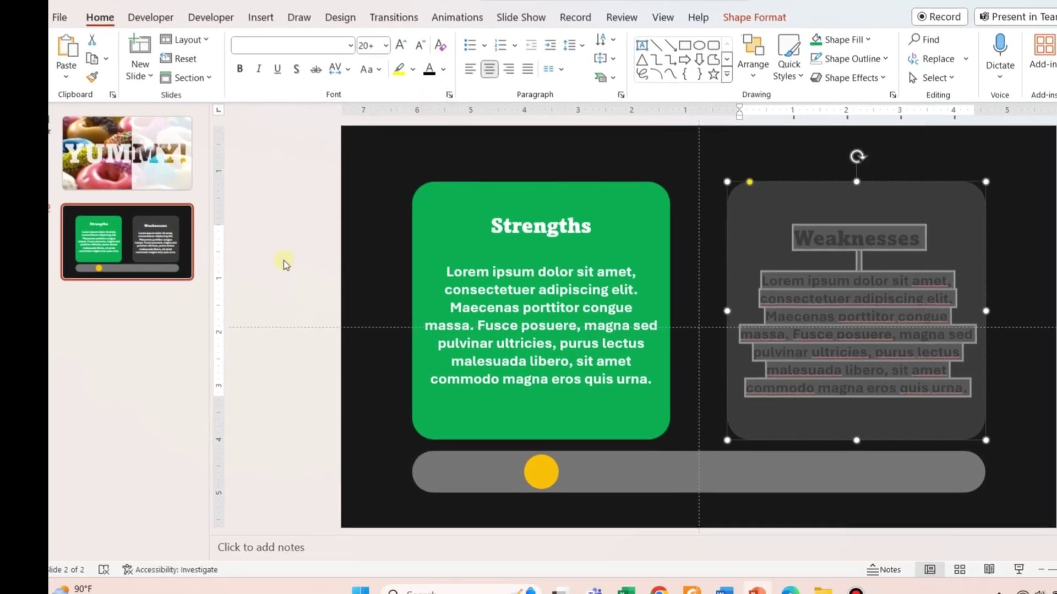
Duplicate slide 2 to create slide 3.
{"action": "left_click", "coordinate": [183, 353]}
{"action": "left_click", "coordinate": [151, 246]}
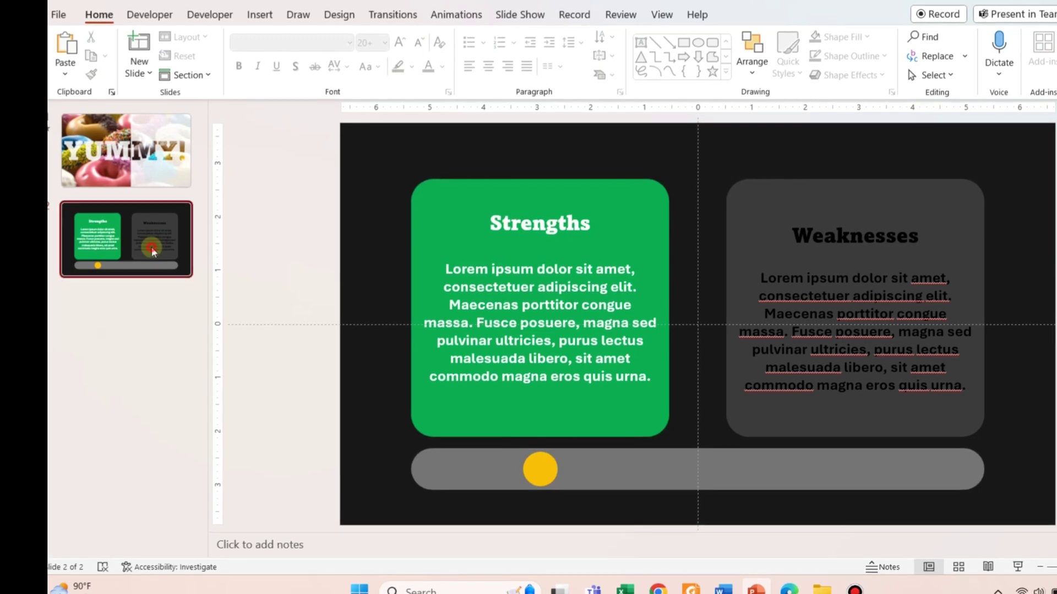
{"action": "right_click", "coordinate": [151, 246]}
{"action": "left_click", "coordinate": [248, 362]}
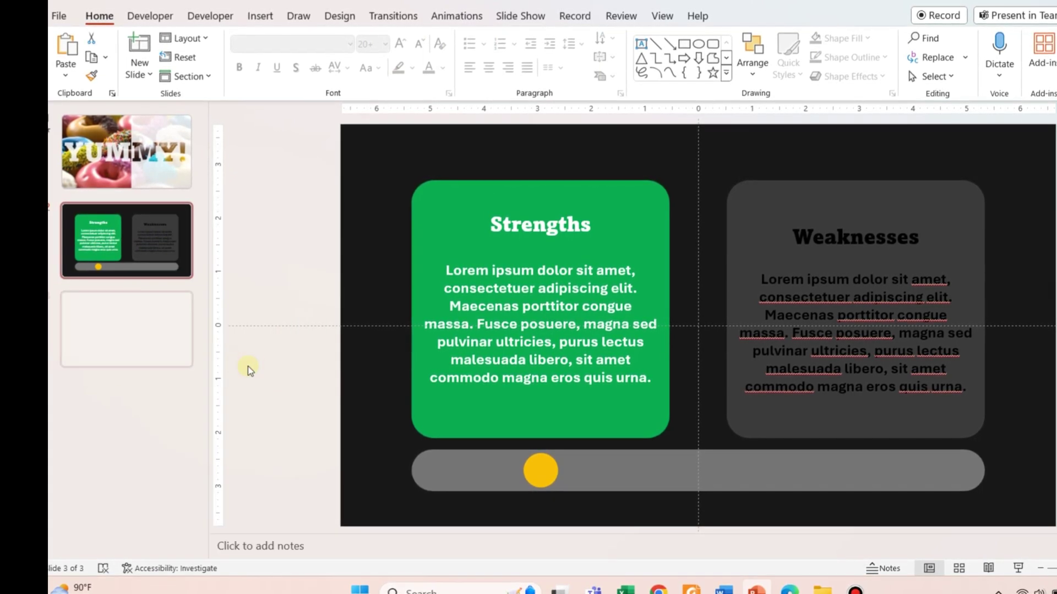
On slide 3, turn the Strengths text black and change its outline colour.
{"action": "left_click", "coordinate": [522, 186]}
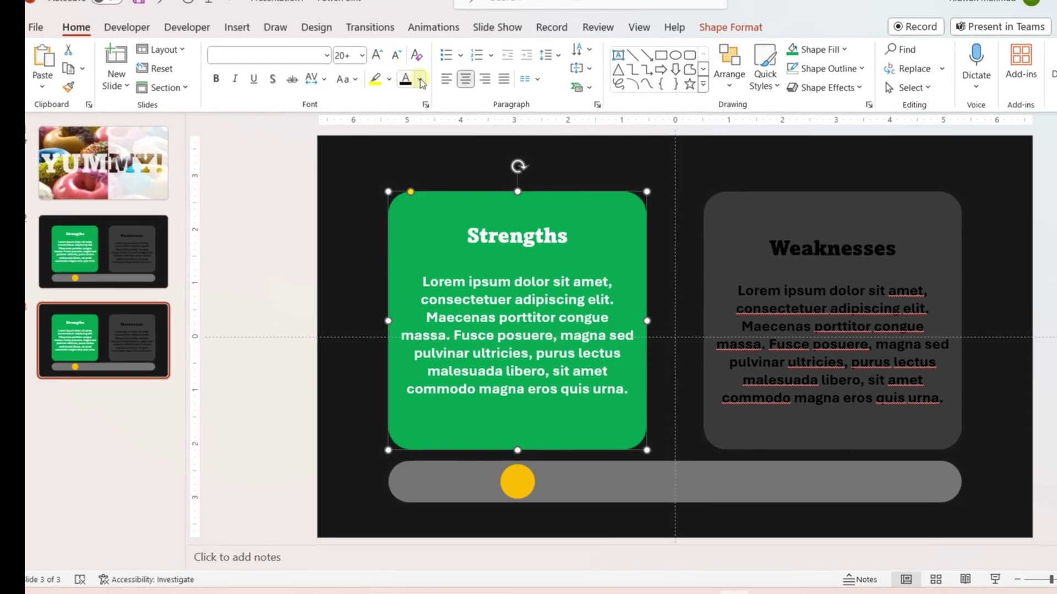
{"action": "left_click", "coordinate": [413, 79]}
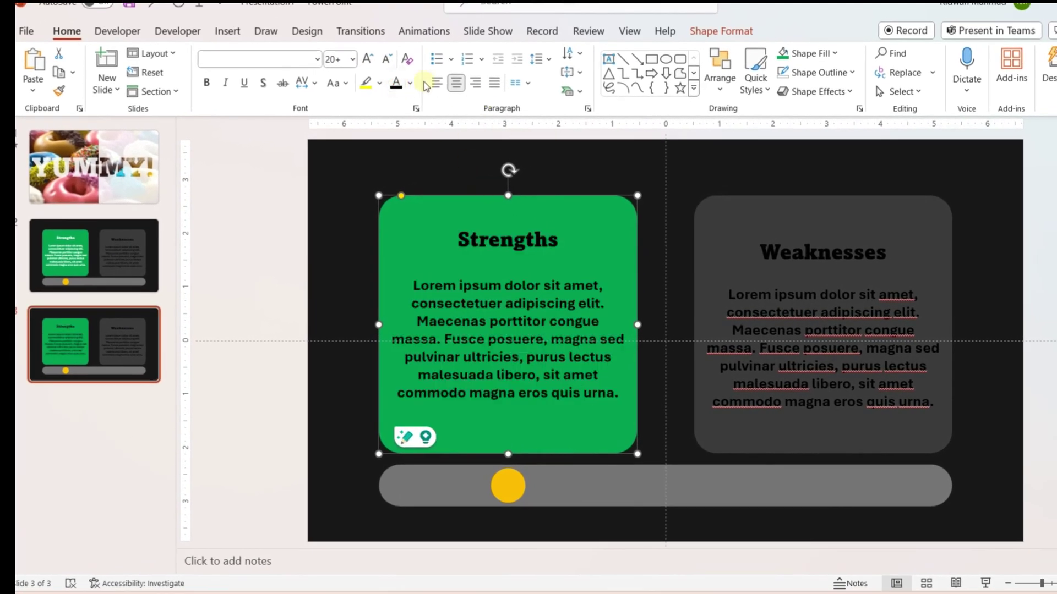
{"action": "left_click", "coordinate": [839, 72]}
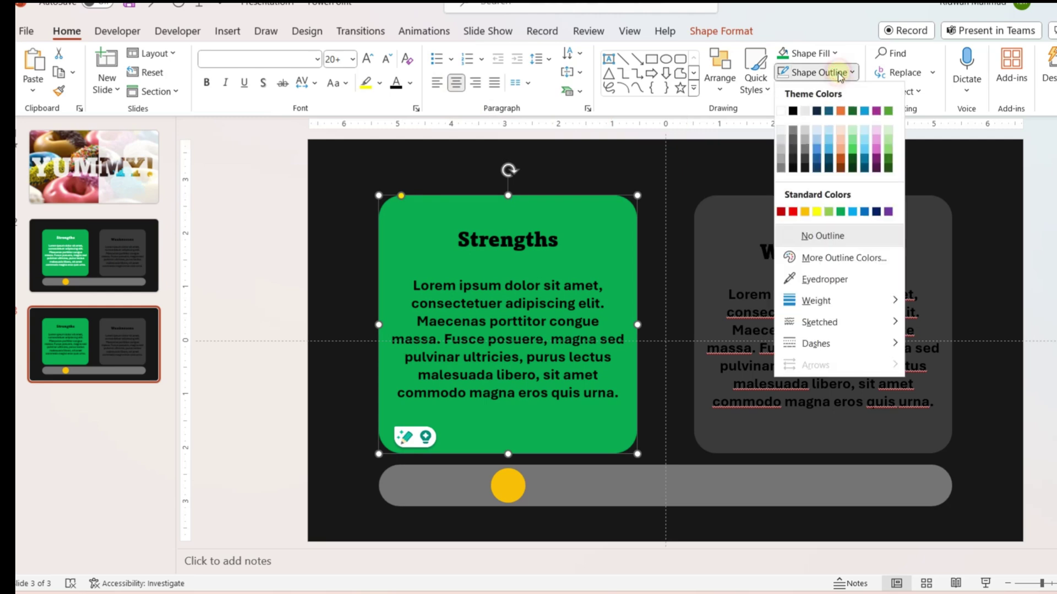
{"action": "left_click", "coordinate": [804, 159]}
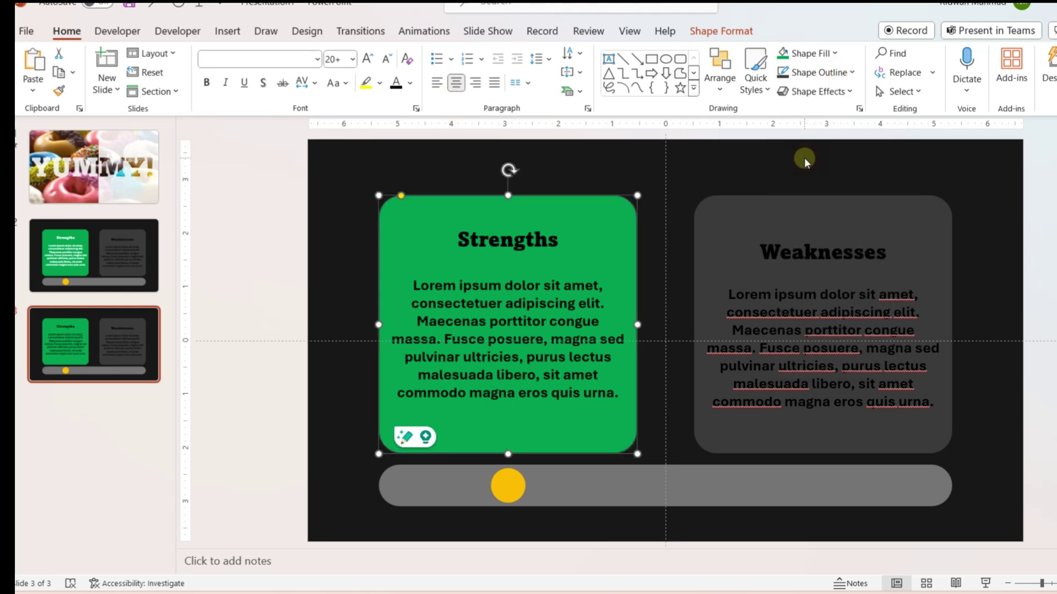
{"action": "left_click", "coordinate": [834, 52]}
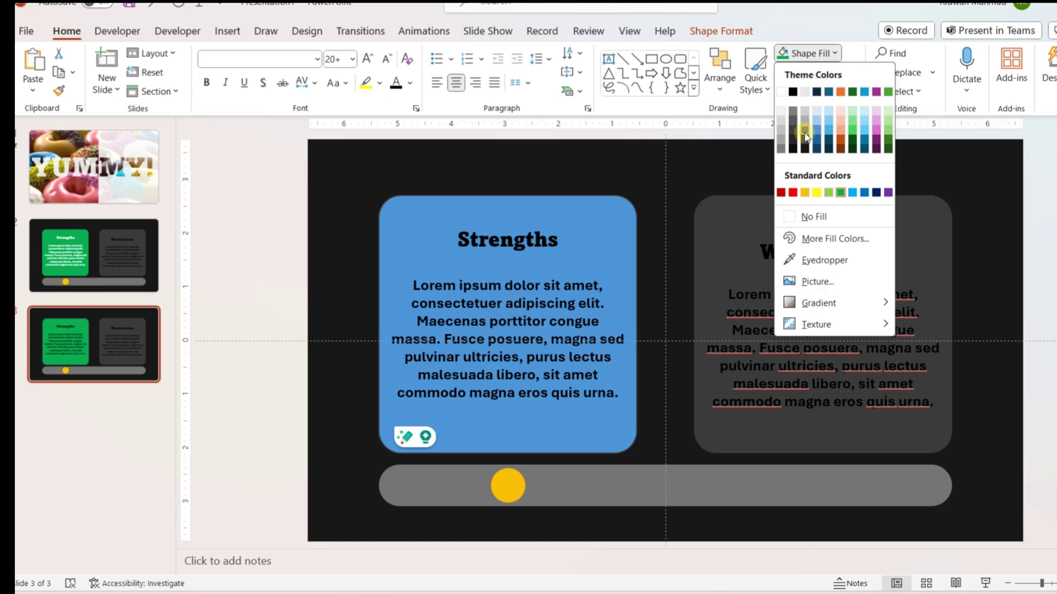
Fill the Strengths box dark grey and the Weaknesses box dark red.
{"action": "left_click", "coordinate": [793, 128]}
{"action": "left_click", "coordinate": [837, 203]}
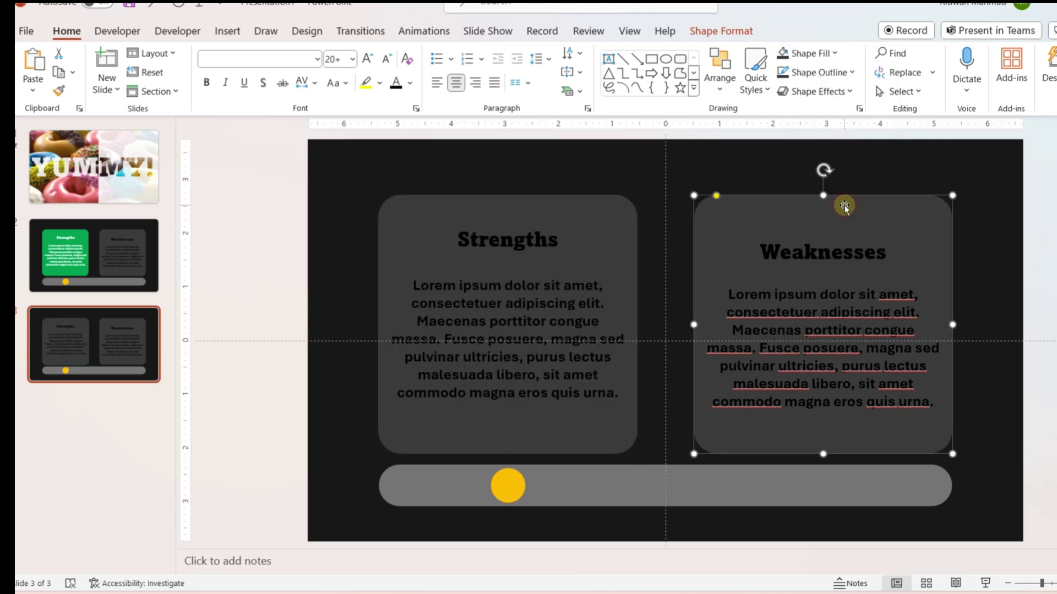
{"action": "left_click", "coordinate": [821, 55]}
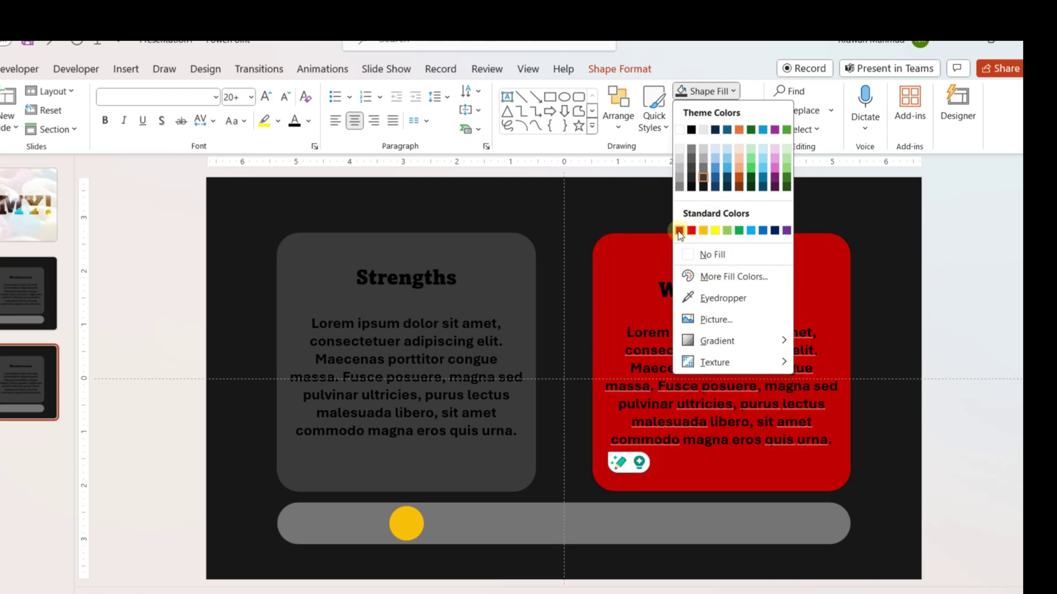
{"action": "left_click", "coordinate": [781, 192]}
Make all Weaknesses text white and slide the yellow circle beneath Weaknesses.
{"action": "left_click", "coordinate": [691, 319]}
{"action": "key", "text": "ctrl+a"}
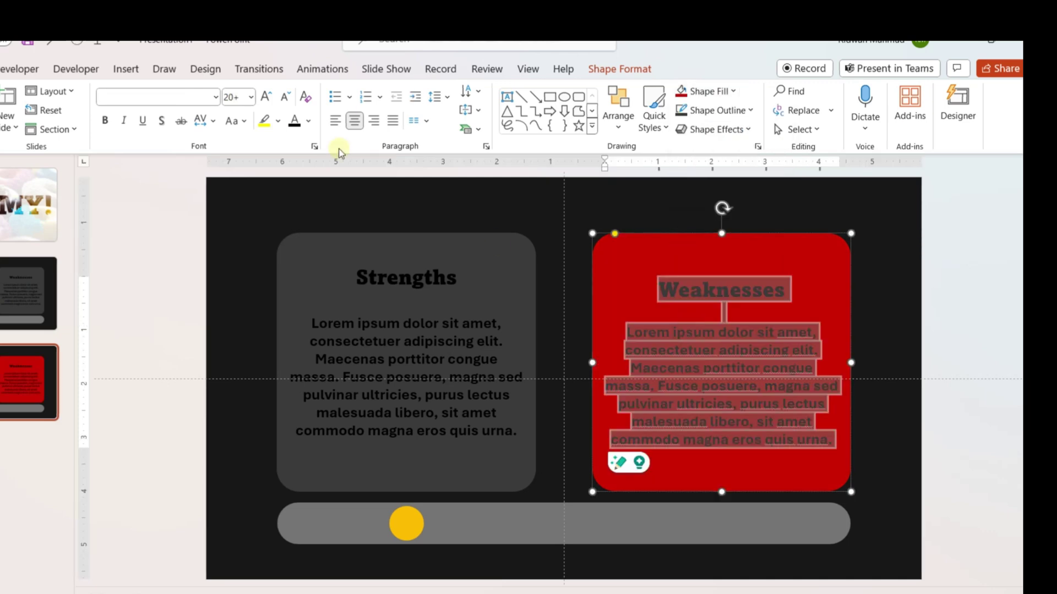
{"action": "left_click", "coordinate": [302, 117]}
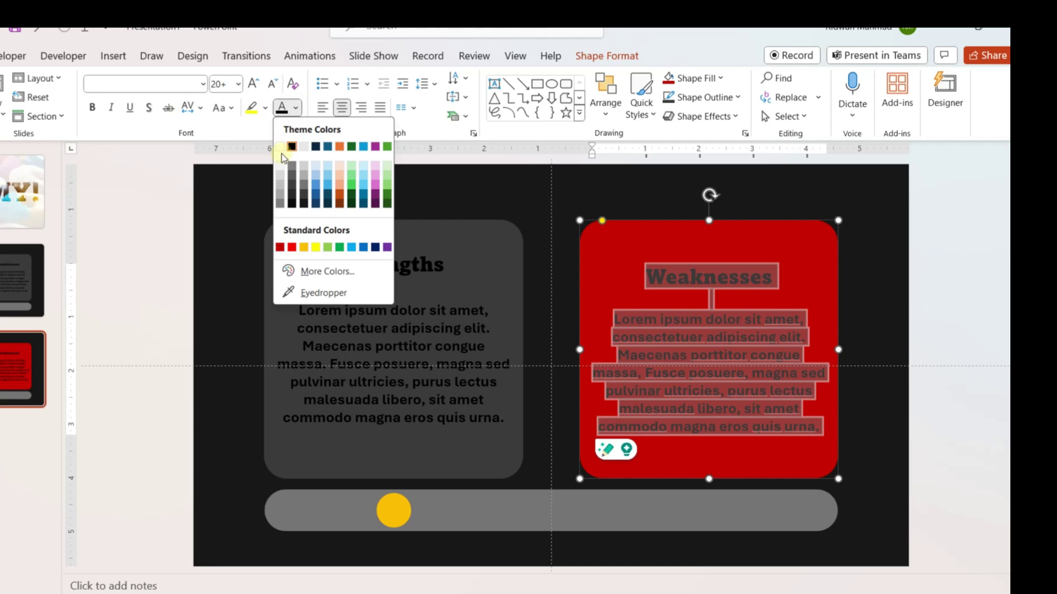
{"action": "left_click", "coordinate": [286, 147]}
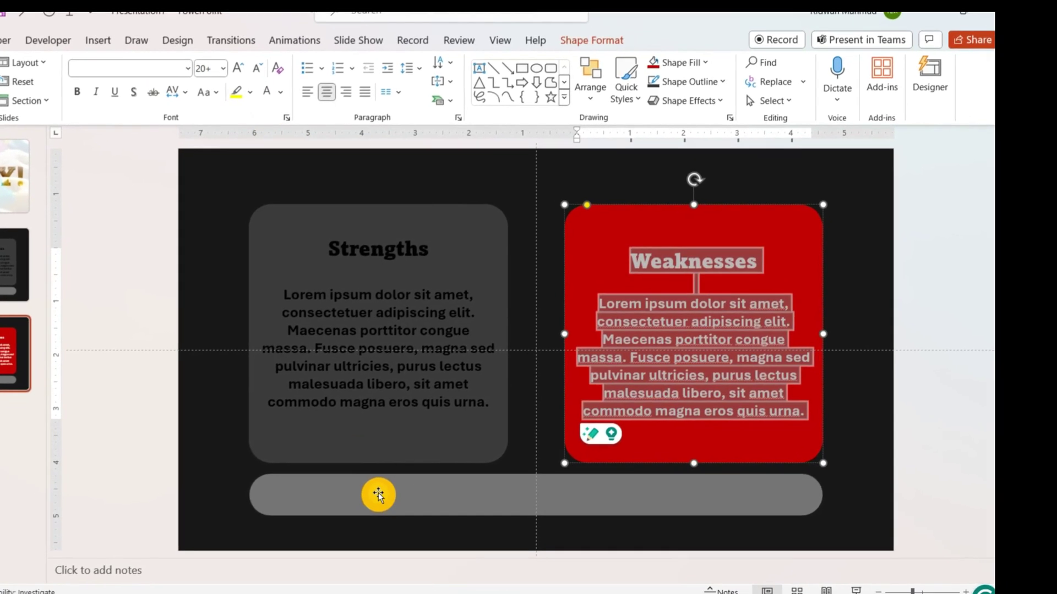
{"action": "left_click", "coordinate": [382, 499]}
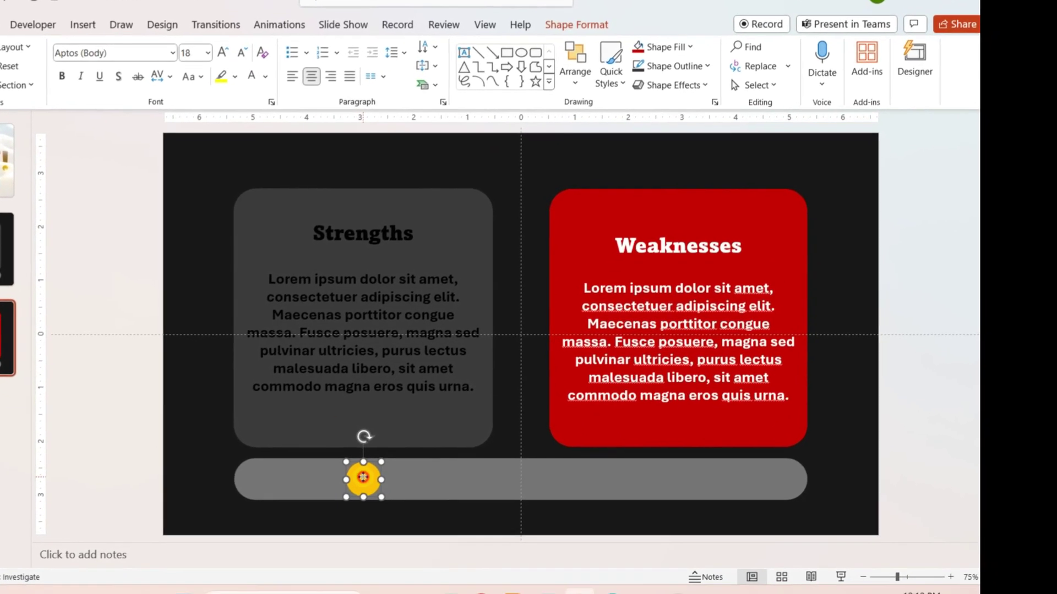
{"action": "mouse_move", "coordinate": [369, 486]}
{"action": "left_mouse_down"}
{"action": "mouse_move", "coordinate": [696, 520]}
{"action": "mouse_move", "coordinate": [668, 525]}
{"action": "mouse_move", "coordinate": [651, 506]}
{"action": "left_mouse_up"}
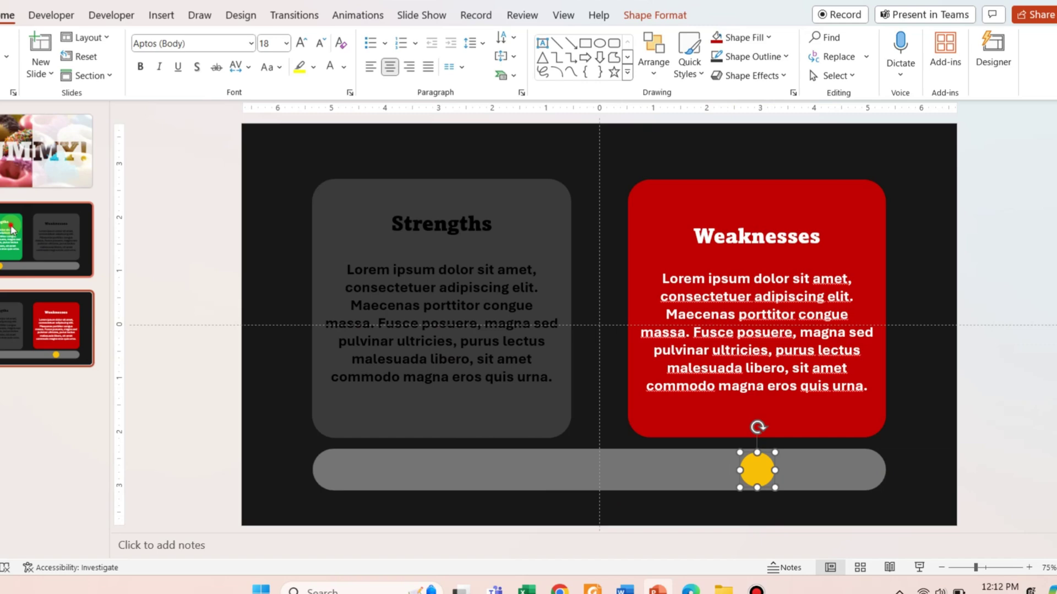
Apply Morph to slide 3 and preview the Strengths-to-Weaknesses morph in a slide show.
{"action": "left_click", "coordinate": [183, 281]}
{"action": "left_click", "coordinate": [163, 398]}
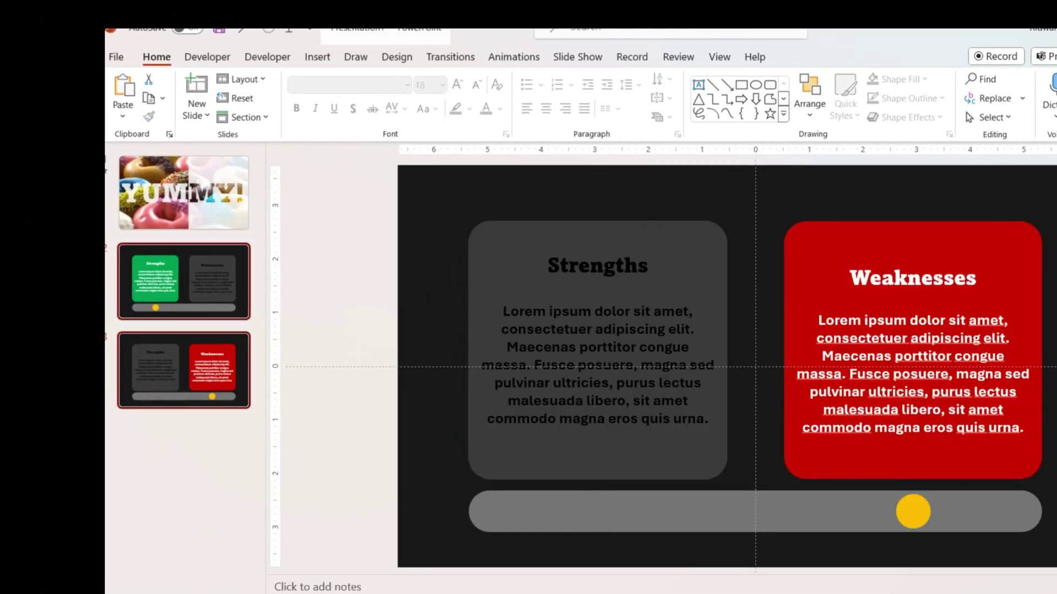
{"action": "left_click", "coordinate": [446, 58]}
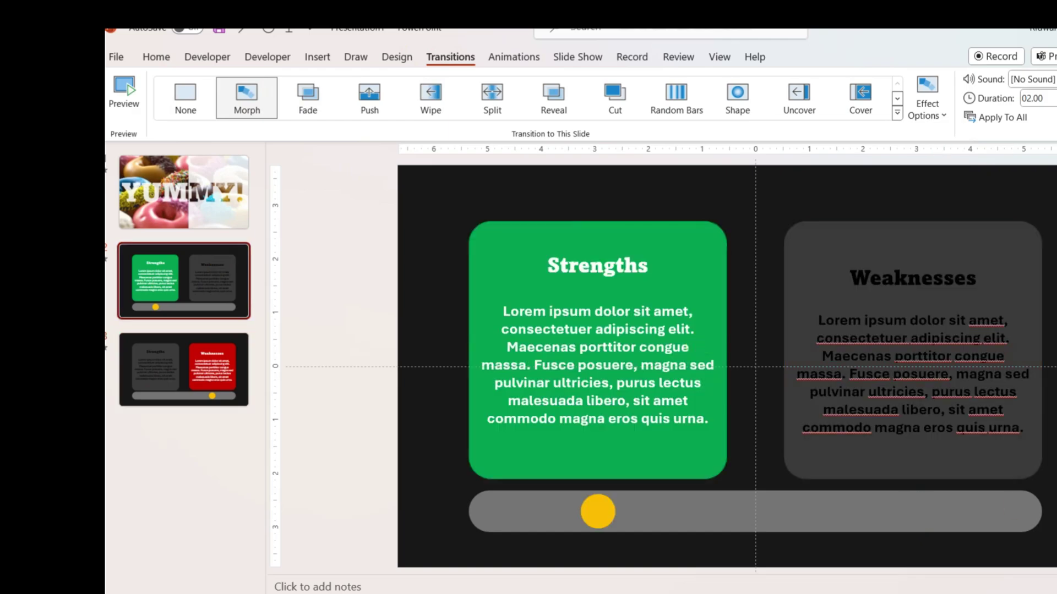
{"action": "key", "text": "shift+F5"}
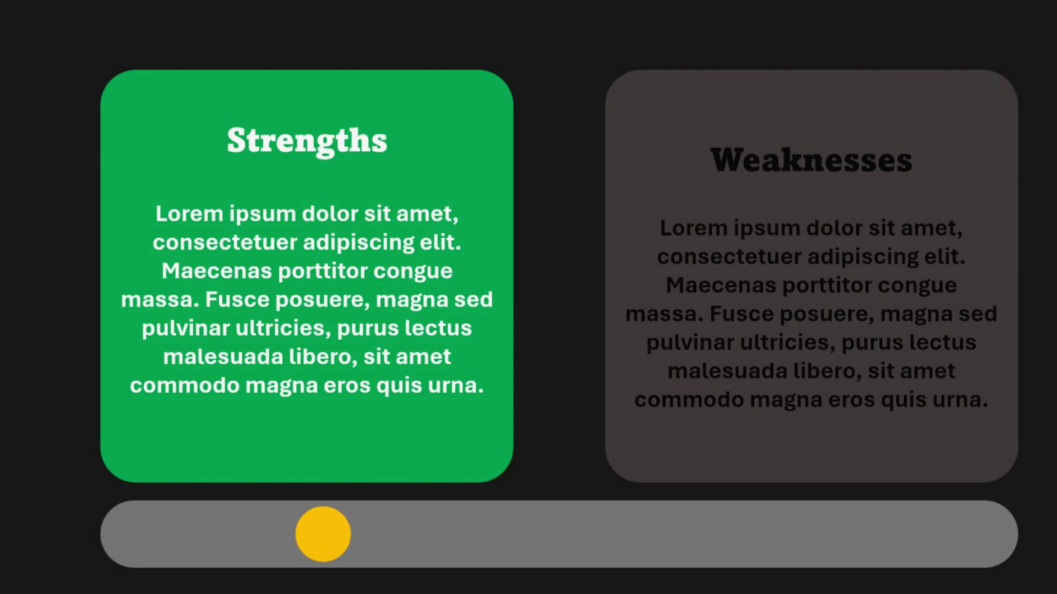
{"action": "key", "text": "Right"}
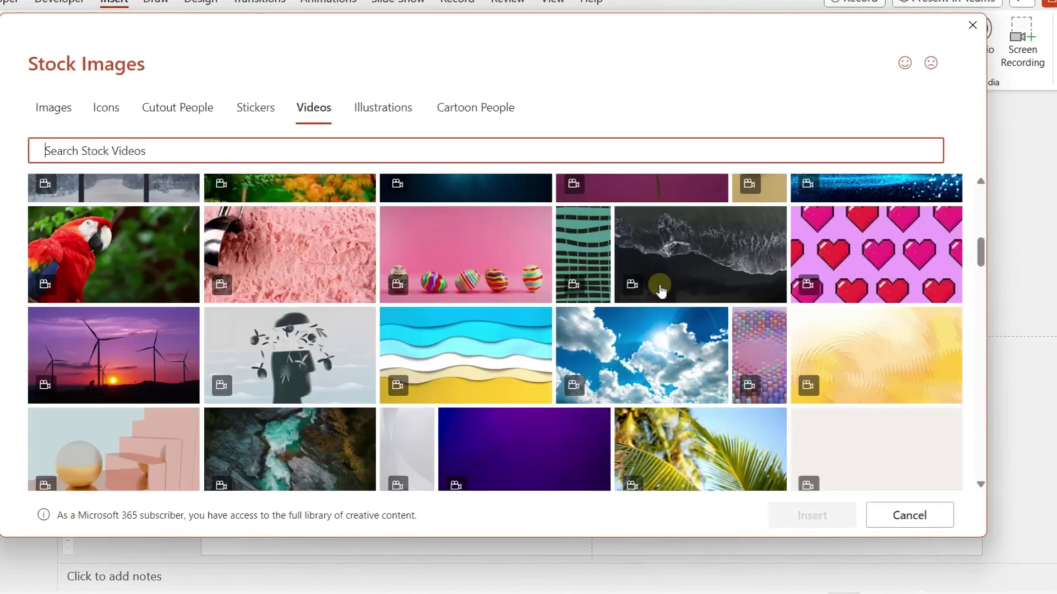
Find the colourful sprinkled donut clip in Stock Videos and insert it.
{"action": "scroll", "coordinate": [661, 290], "scroll_direction": "down", "scroll_amount": 5}
{"action": "scroll", "coordinate": [663, 286], "scroll_direction": "down", "scroll_amount": 5}
{"action": "scroll", "coordinate": [665, 283], "scroll_direction": "down", "scroll_amount": 5}
{"action": "scroll", "coordinate": [669, 285], "scroll_direction": "down", "scroll_amount": 5}
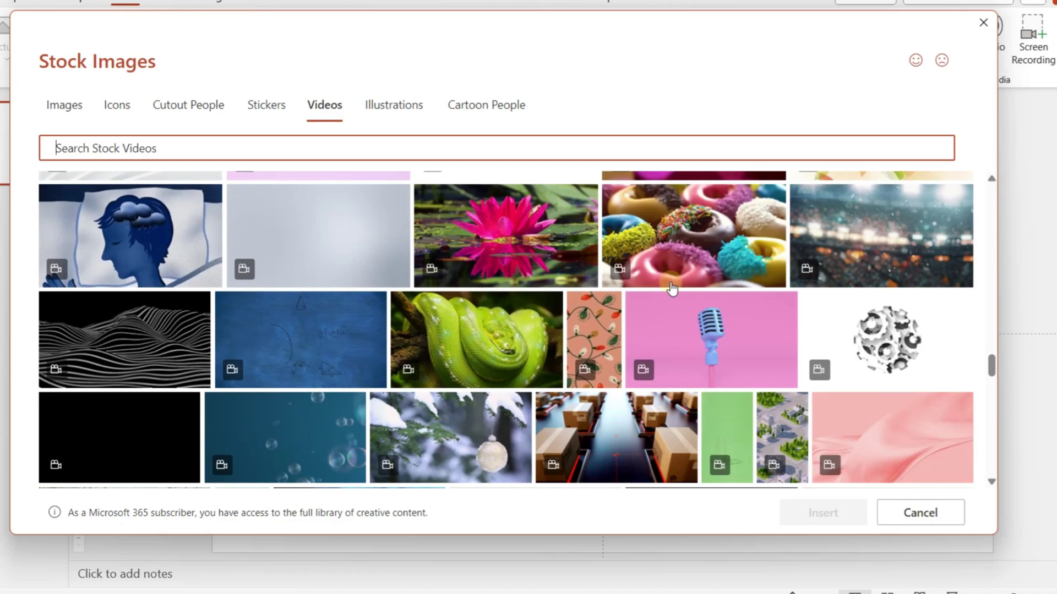
{"action": "left_click", "coordinate": [674, 288]}
{"action": "left_click", "coordinate": [853, 518]}
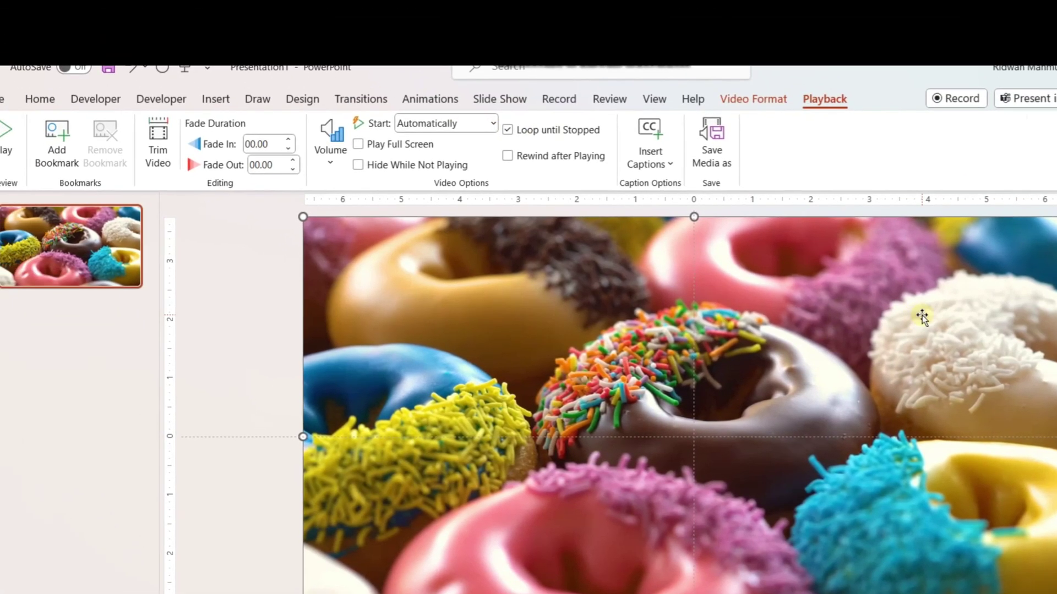
Draw a white, outline-free rectangle over the donut video's right half, widened slightly left.
{"action": "left_click", "coordinate": [216, 100]}
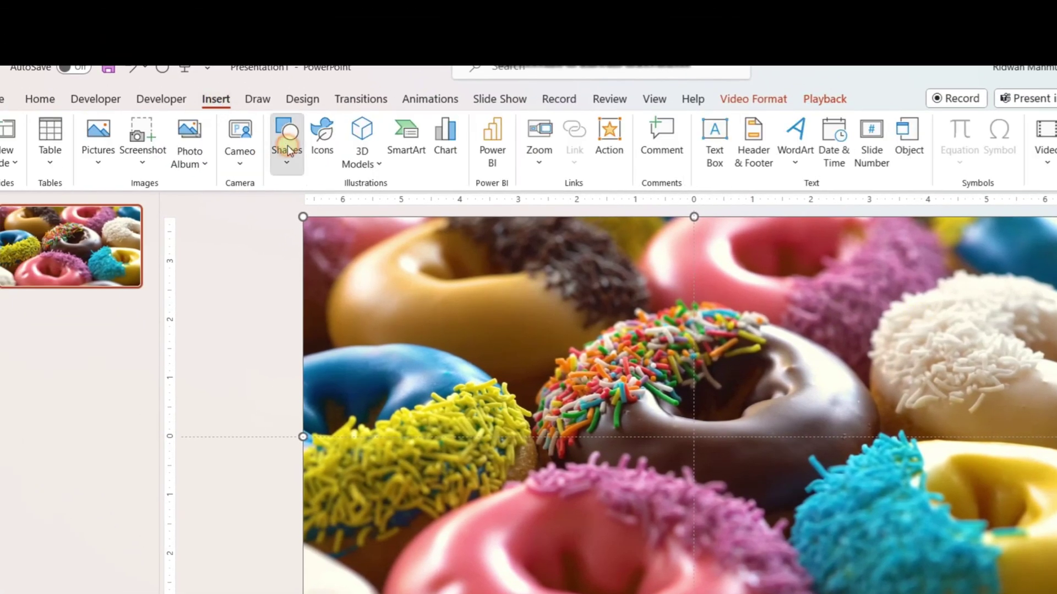
{"action": "left_click", "coordinate": [287, 150]}
{"action": "left_click", "coordinate": [325, 207]}
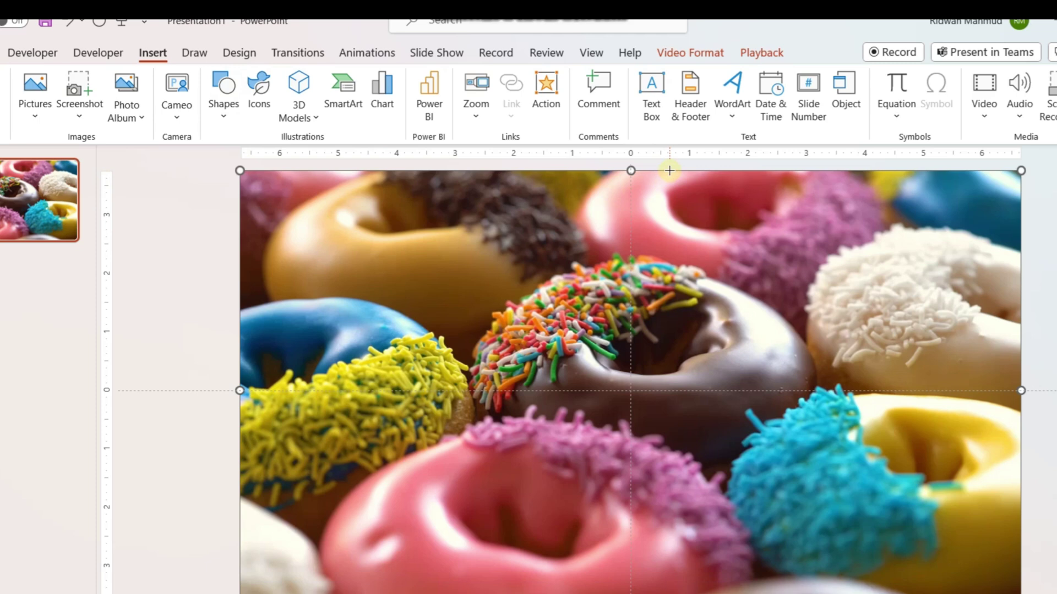
{"action": "left_click_drag", "start_coordinate": [669, 170], "coordinate": [960, 564]}
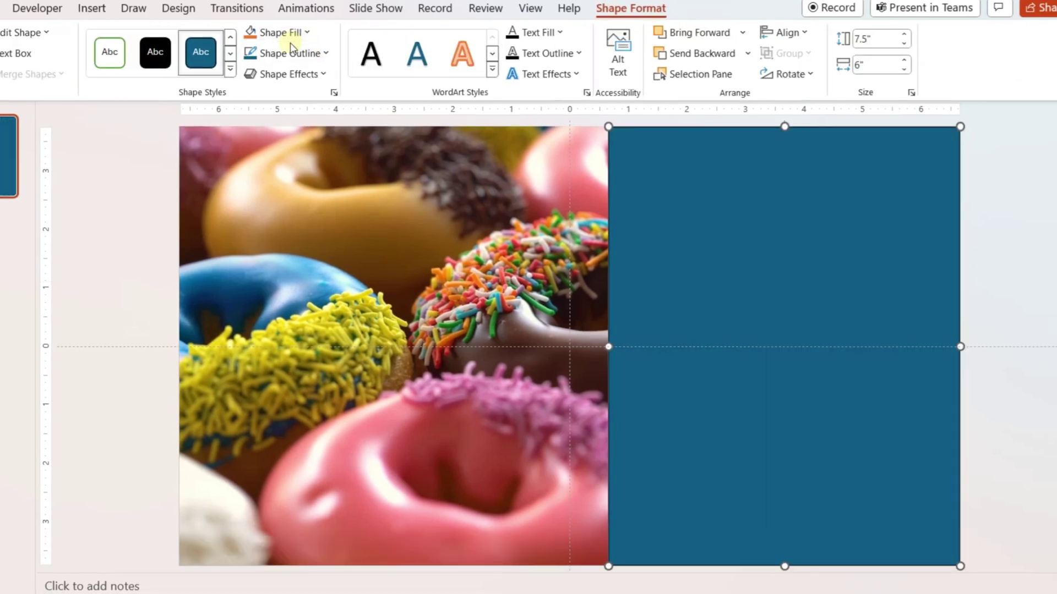
{"action": "left_click", "coordinate": [284, 53]}
{"action": "left_click", "coordinate": [283, 230]}
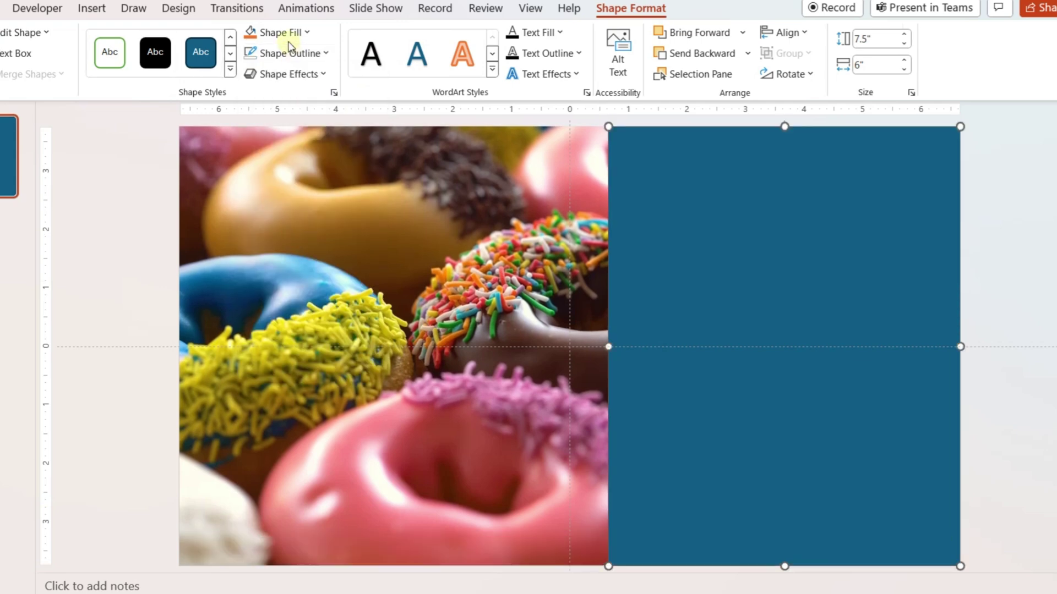
{"action": "left_click", "coordinate": [279, 33]}
{"action": "left_click", "coordinate": [248, 74]}
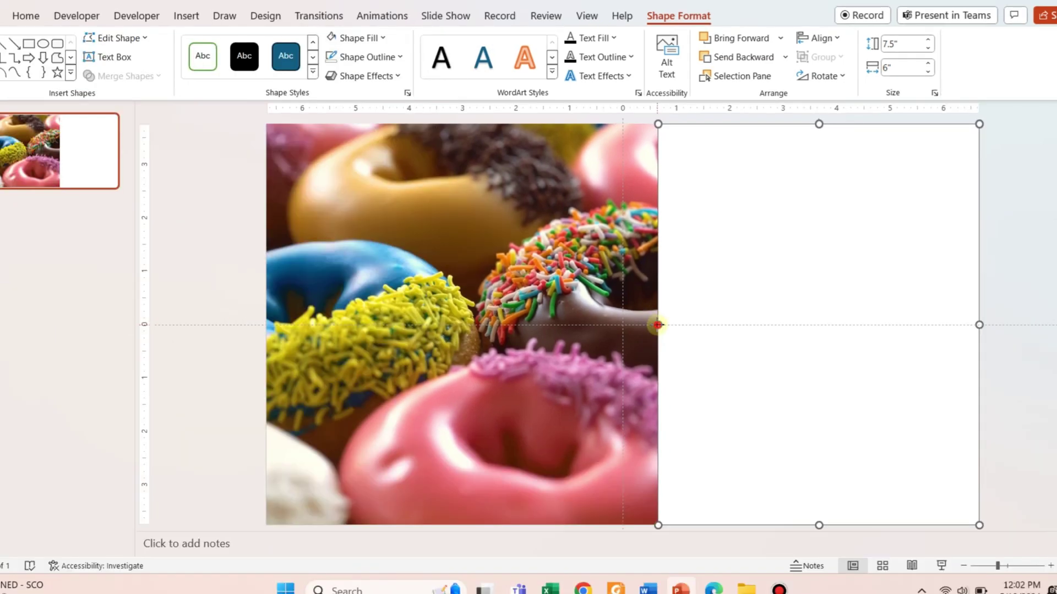
{"action": "left_click_drag", "start_coordinate": [658, 324], "coordinate": [648, 324]}
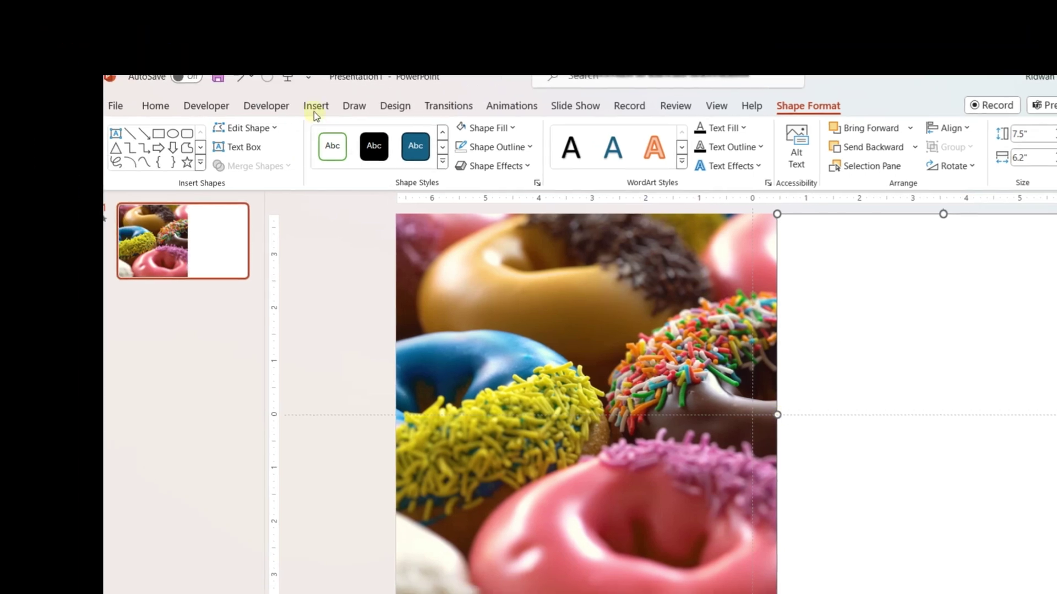
Draw a text box across the donut video and type YUMMY! into it.
{"action": "left_click", "coordinate": [186, 15]}
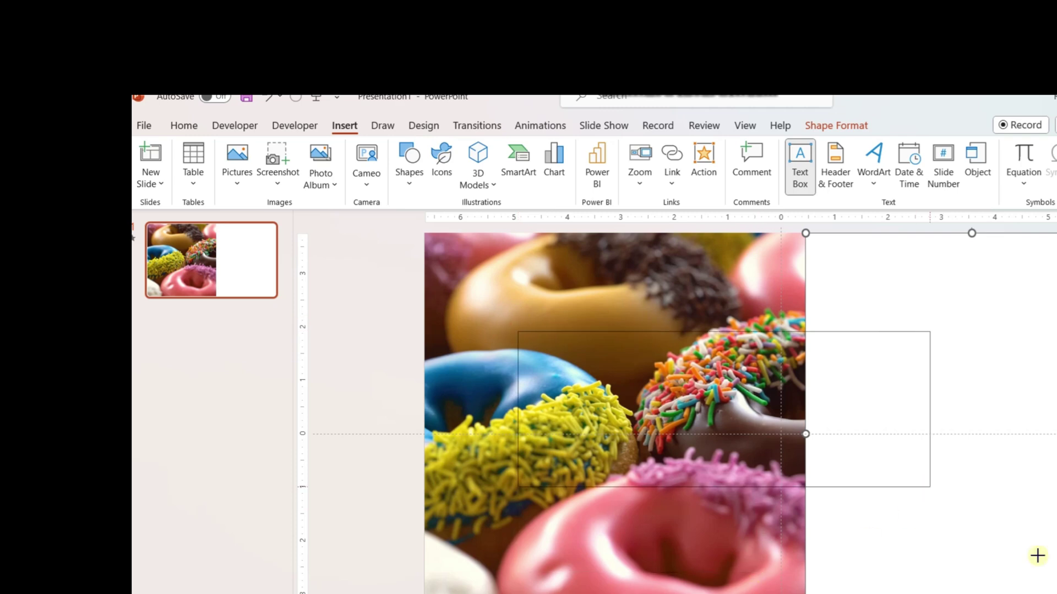
{"action": "left_click_drag", "start_coordinate": [670, 491], "coordinate": [1038, 556]}
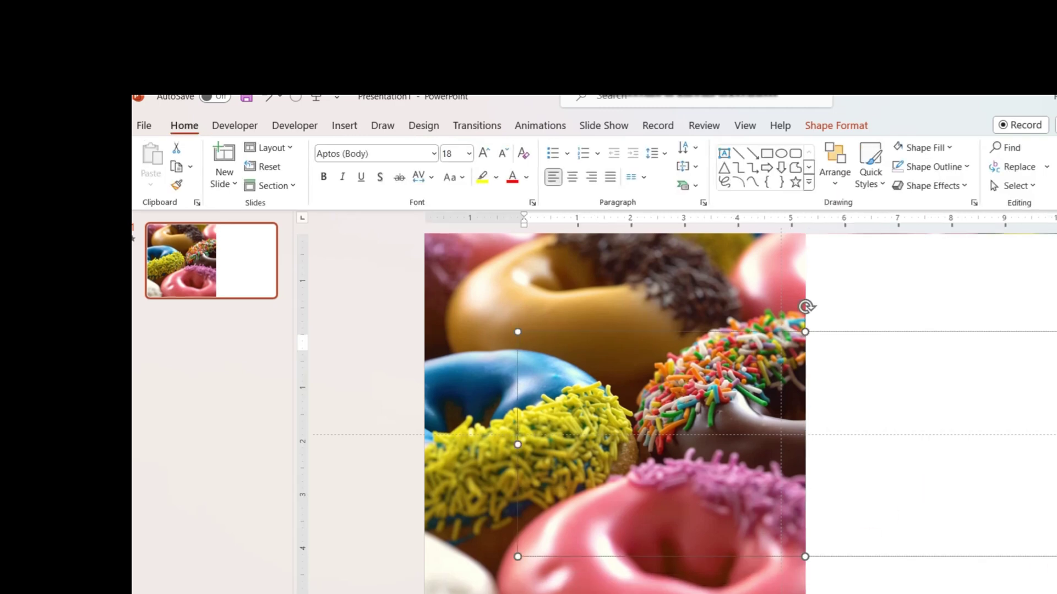
{"action": "type", "text": "YUMMY!"}
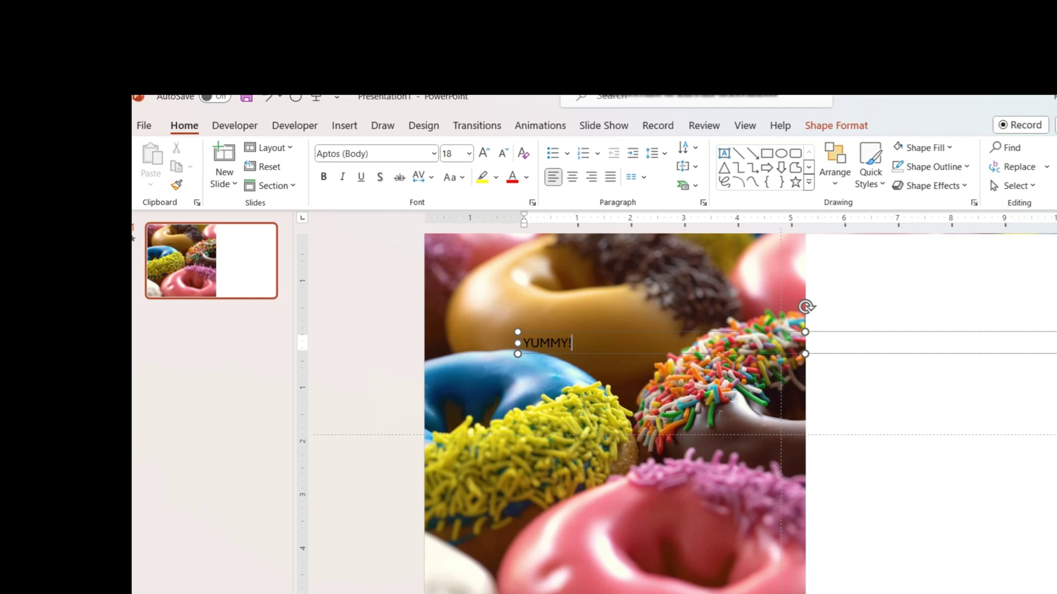
Format the YUMMY! text in Amasis MT Pro Black, size 200, white.
{"action": "key", "text": "ctrl+a"}
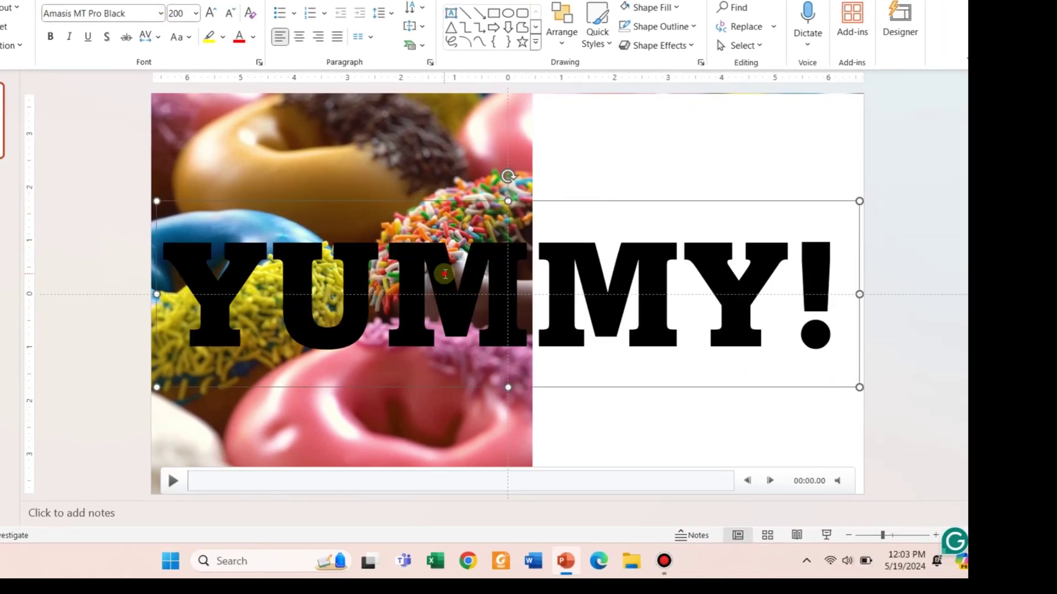
{"action": "triple_click", "coordinate": [444, 274]}
{"action": "left_click", "coordinate": [126, 12]}
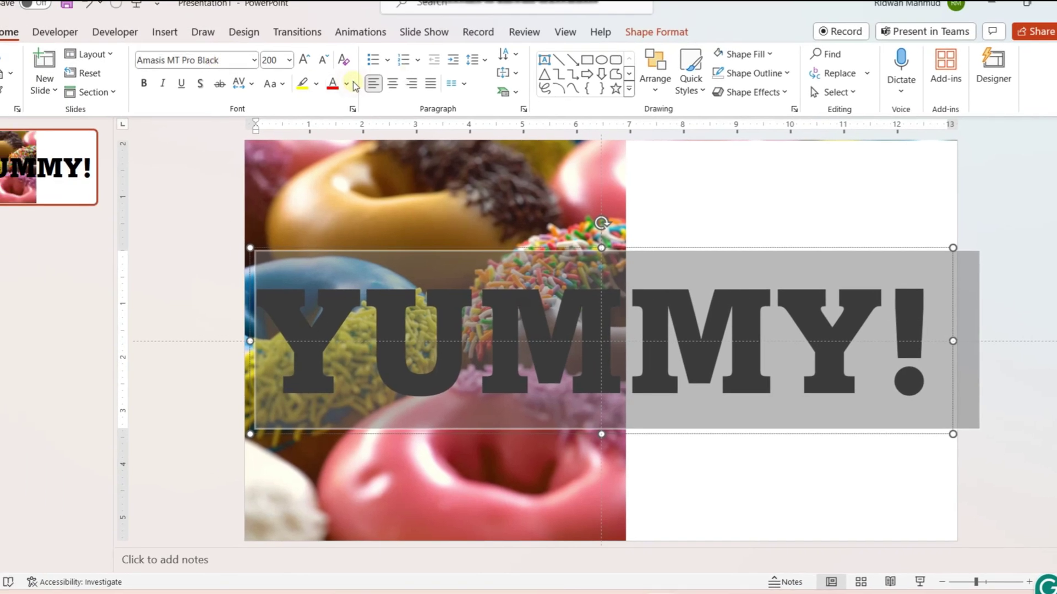
{"action": "left_click", "coordinate": [346, 84]}
{"action": "left_click", "coordinate": [331, 122]}
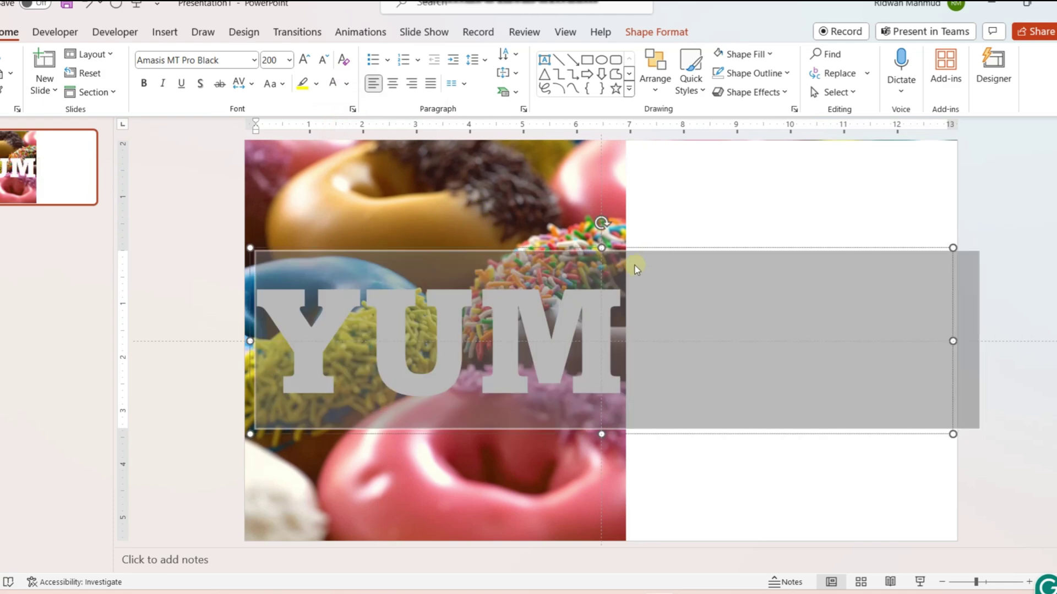
Combine the white rectangle with the YUMMY! text so the letters cut through it.
{"action": "left_click", "coordinate": [667, 226]}
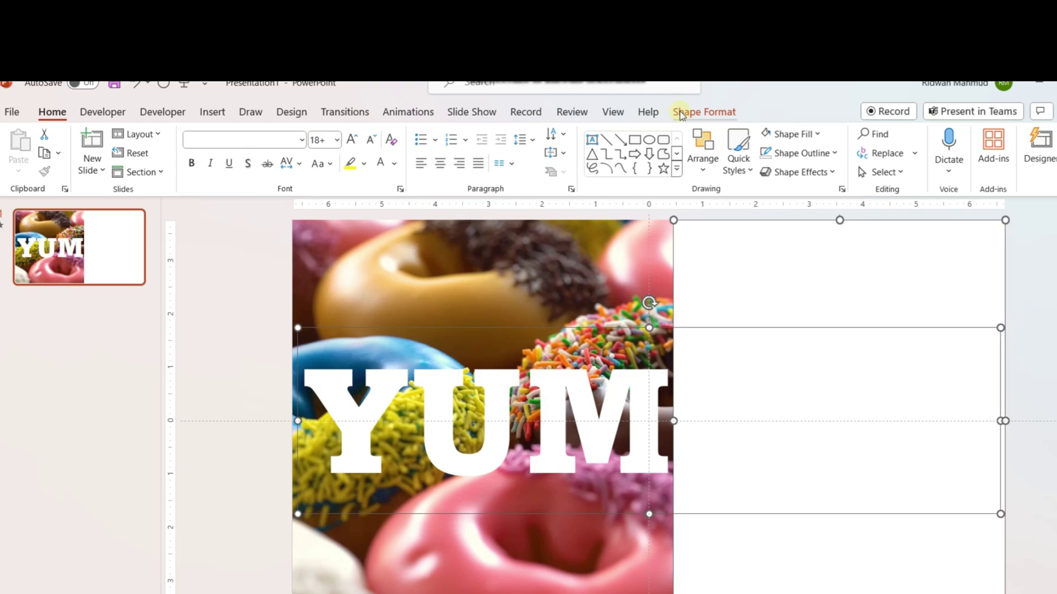
{"action": "left_click", "coordinate": [681, 113]}
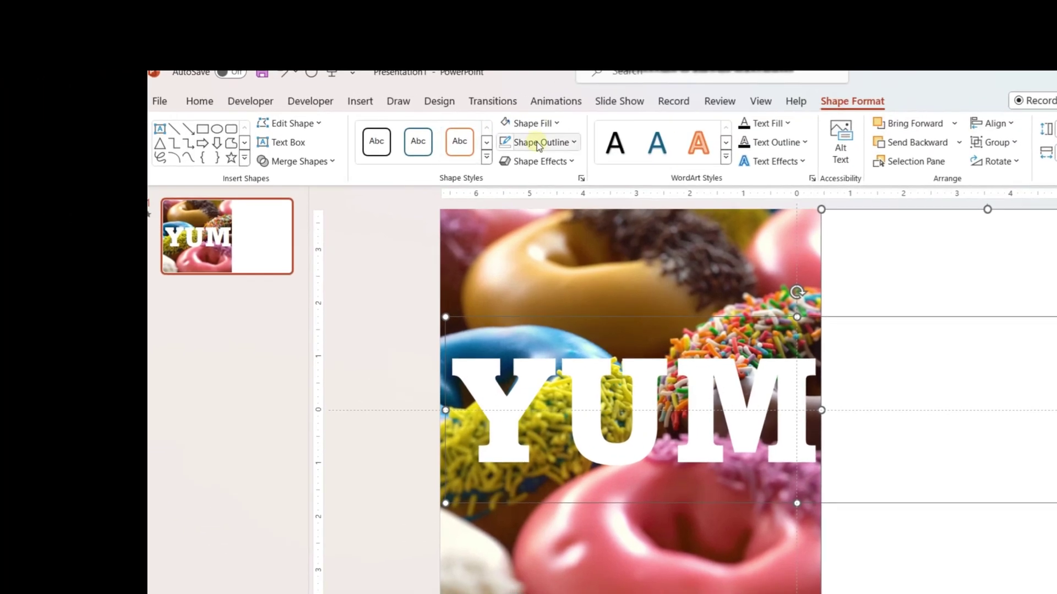
{"action": "left_click", "coordinate": [297, 161]}
{"action": "left_click", "coordinate": [289, 202]}
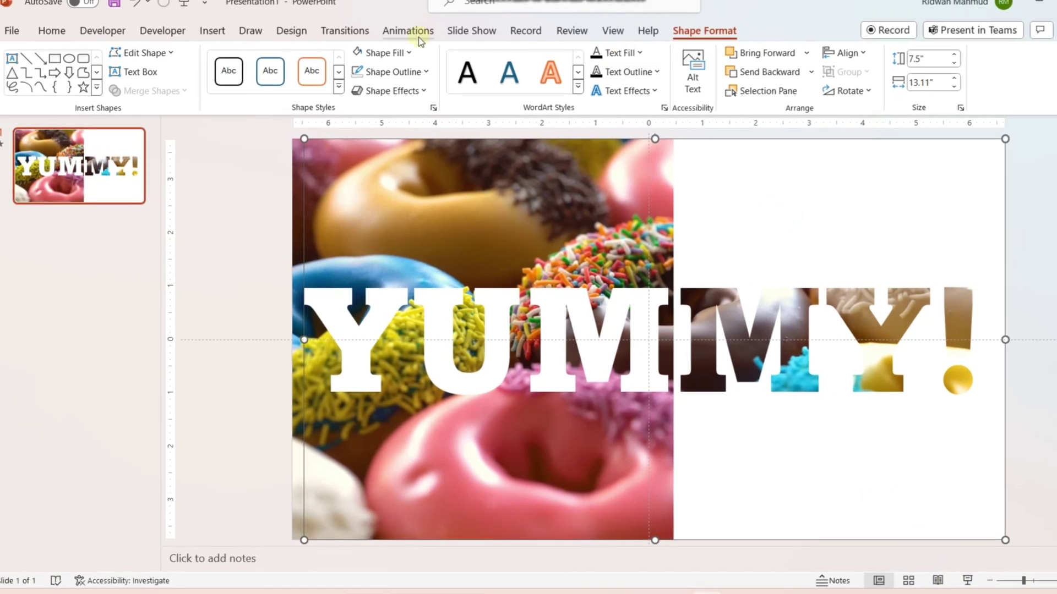
Check the merged white panel's Shape Fill colour choices, then dismiss them.
{"action": "left_click", "coordinate": [385, 52]}
{"action": "left_click", "coordinate": [905, 207]}
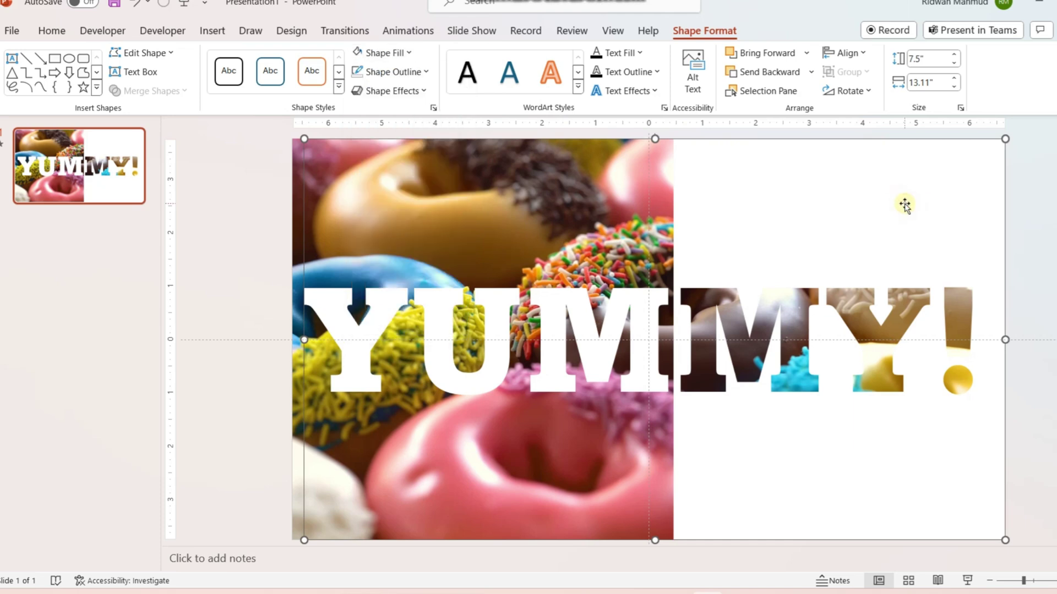